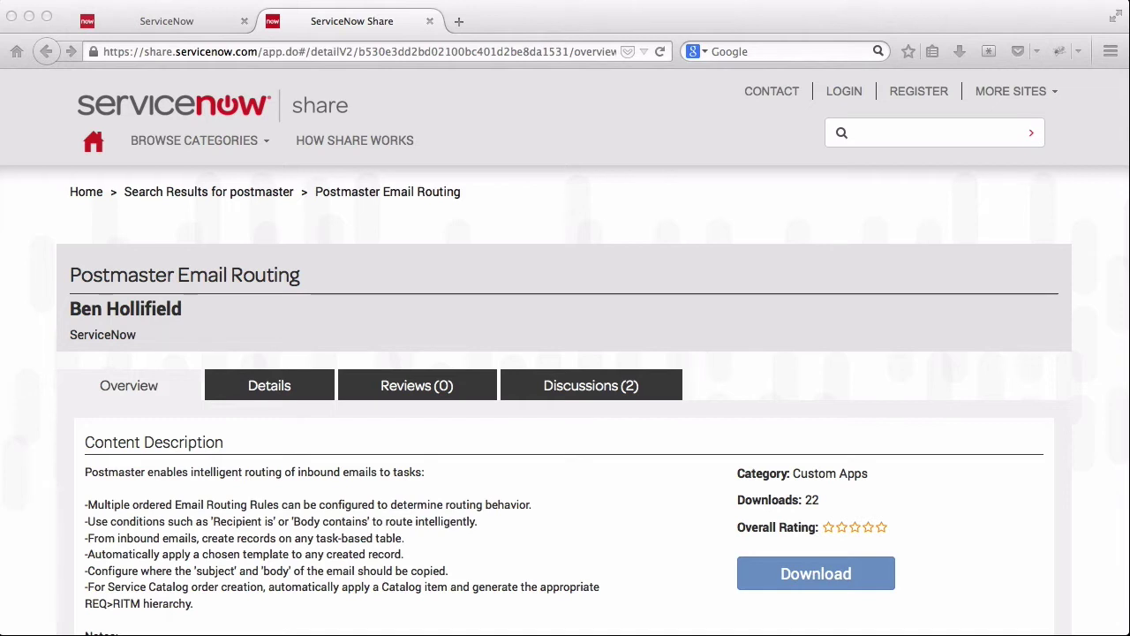
# - Highlight the ServiceNow Share site's domain in the browser address bar
pyautogui.click(505, 256)
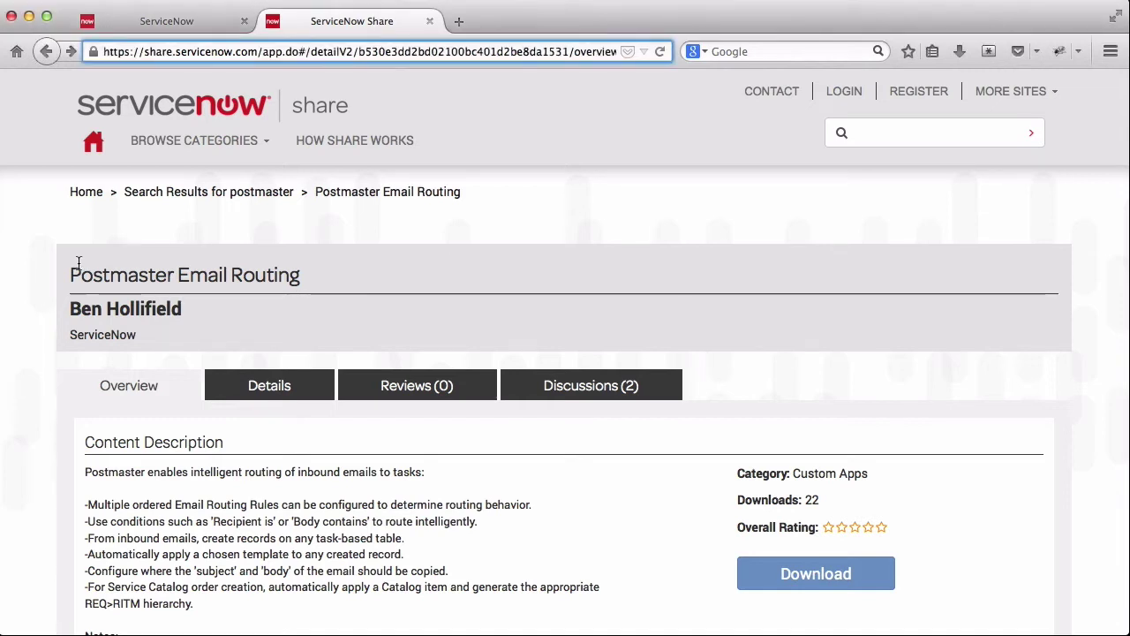
pyautogui.moveTo(143, 51); pyautogui.dragTo(255, 52)
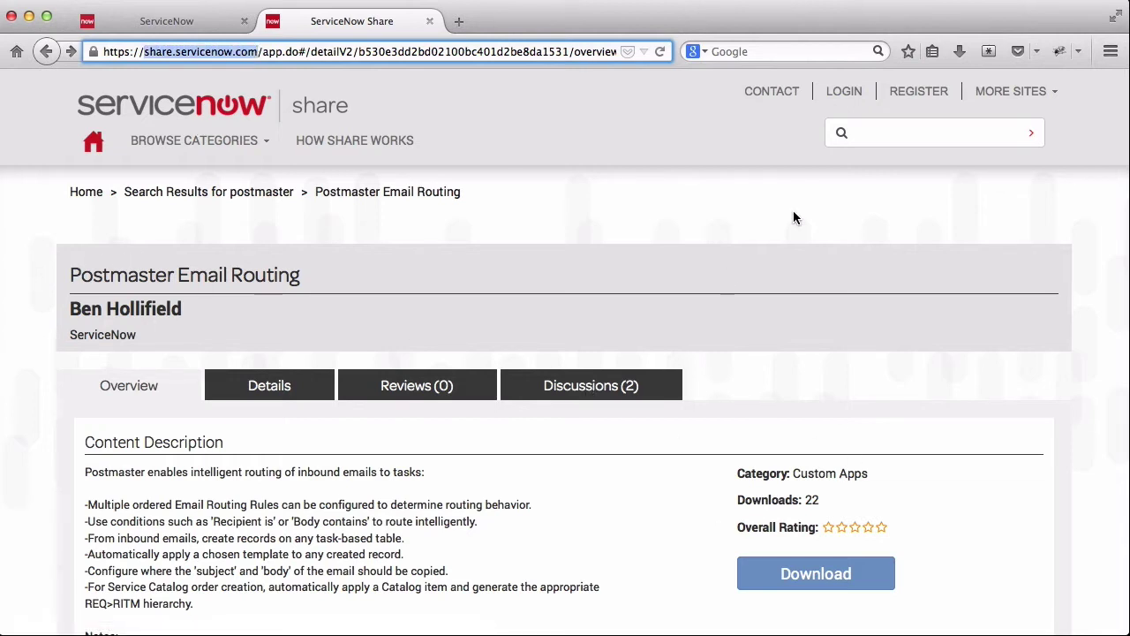
# - Filter the navigator for postmaster, open Email Routing Rules, and start a new rule
pyautogui.click(141, 23)
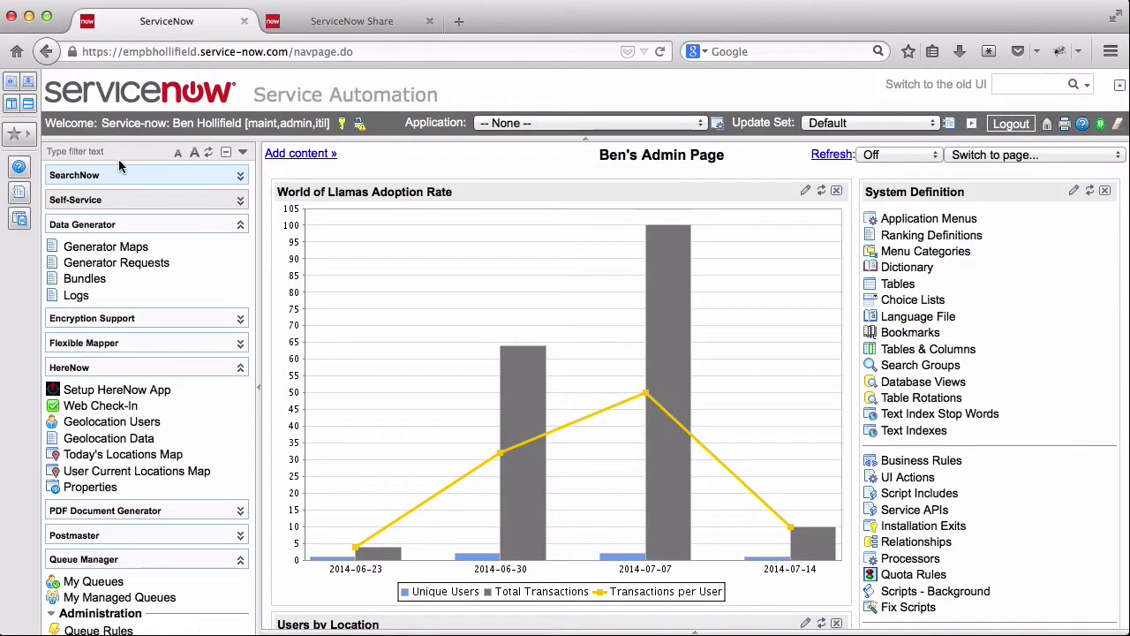
pyautogui.click(89, 152)
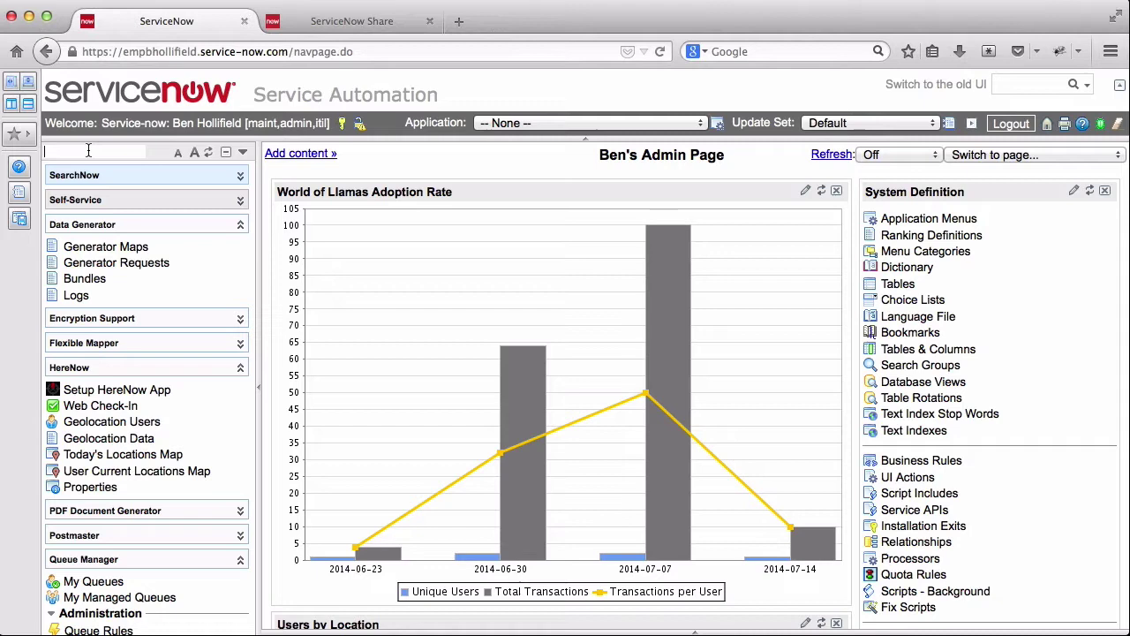
pyautogui.write('postmas')
pyautogui.press('BackSpace')
pyautogui.press('BackSpace')
pyautogui.press('BackSpace')
pyautogui.press('BackSpace')
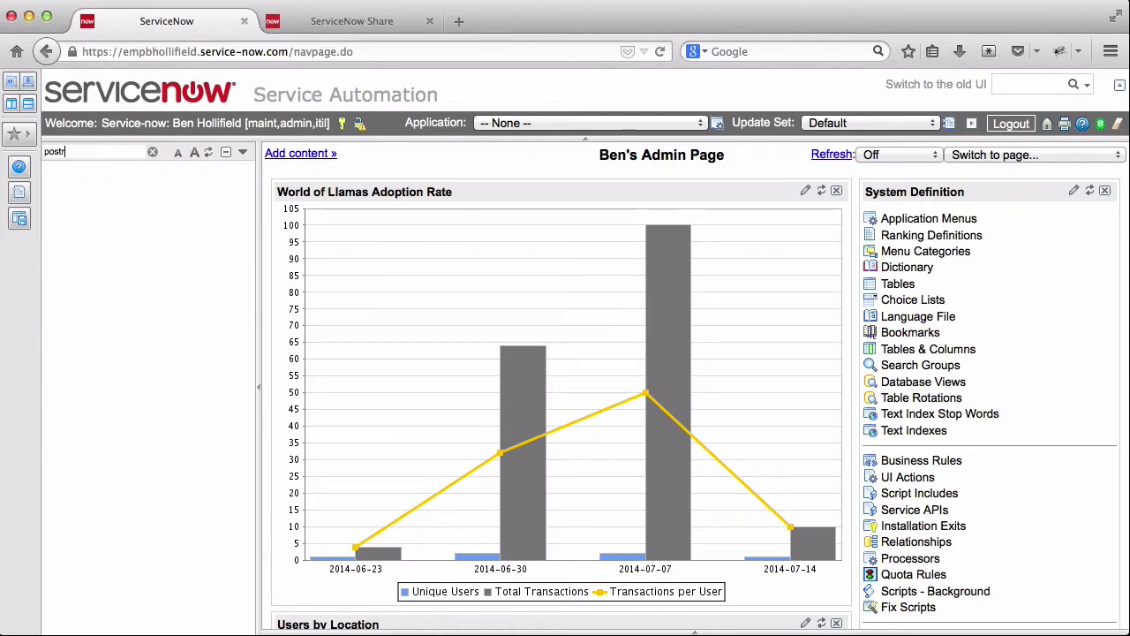
pyautogui.write('master')
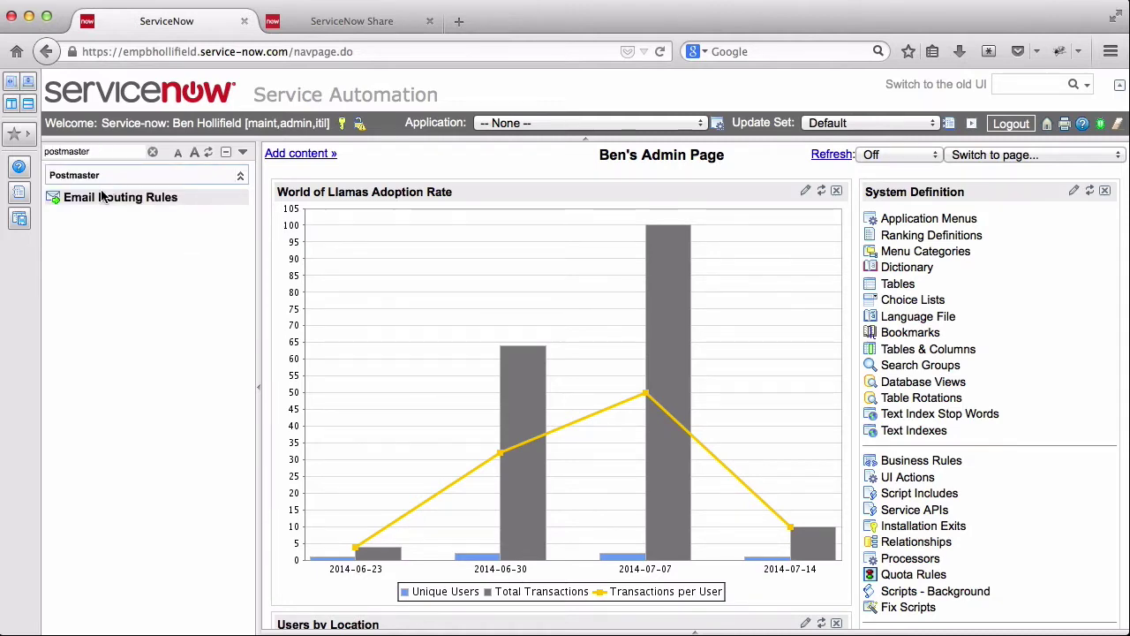
pyautogui.click(105, 203)
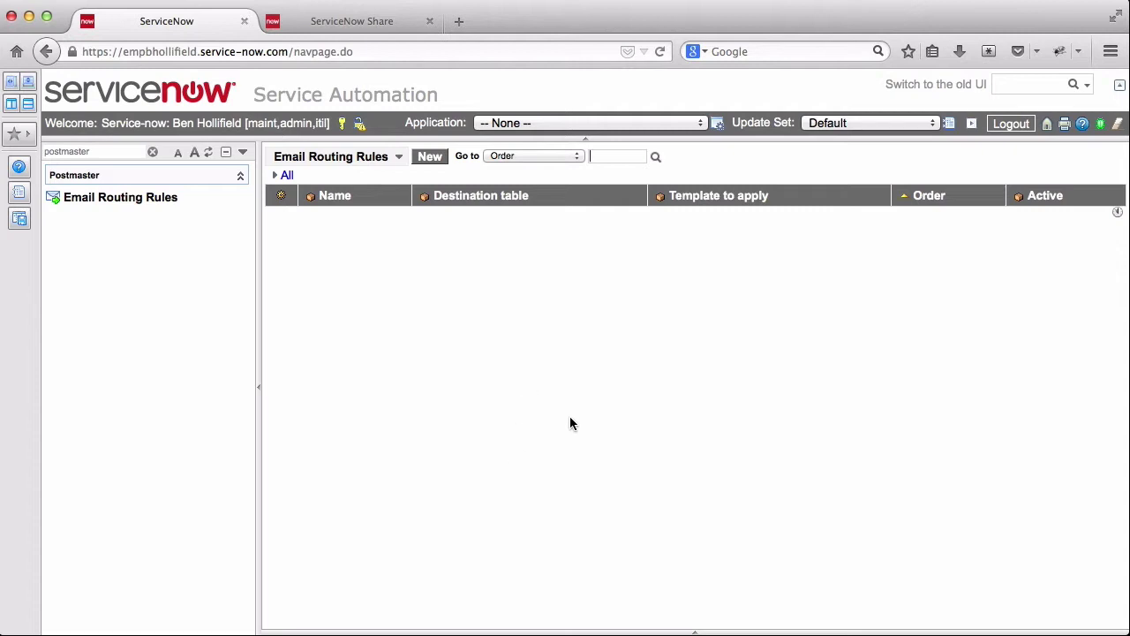
pyautogui.click(429, 158)
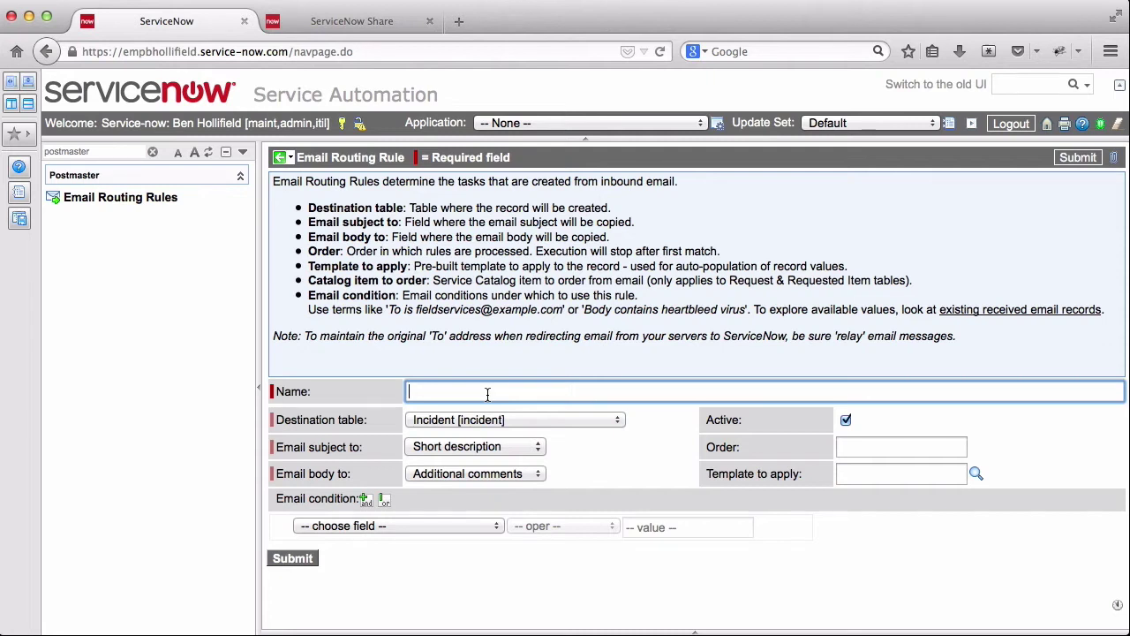
# - Name the rule 'Heartbleed Virus Email', keep Short description for the subject, and list condition fields
pyautogui.write('Heartbleed Virus Email')
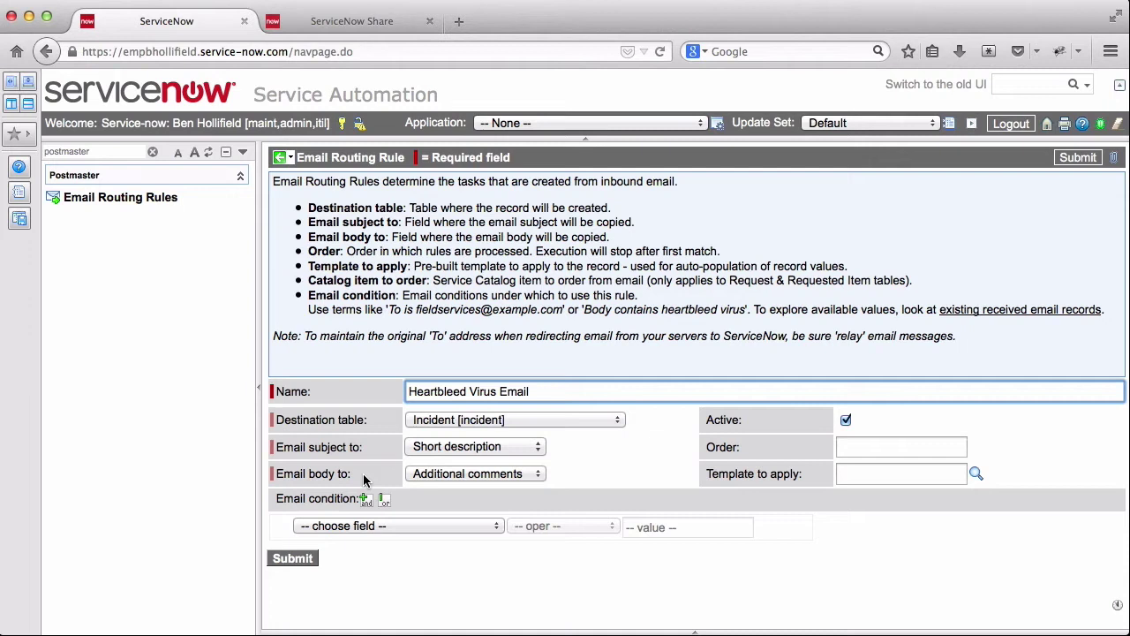
pyautogui.click(538, 451)
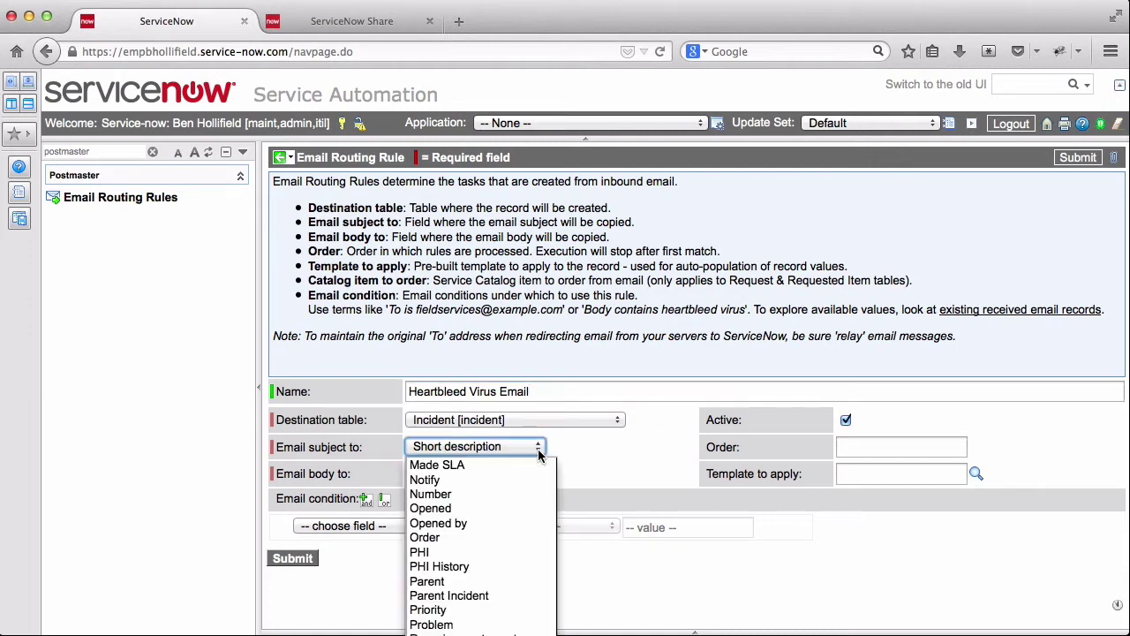
pyautogui.click(617, 446)
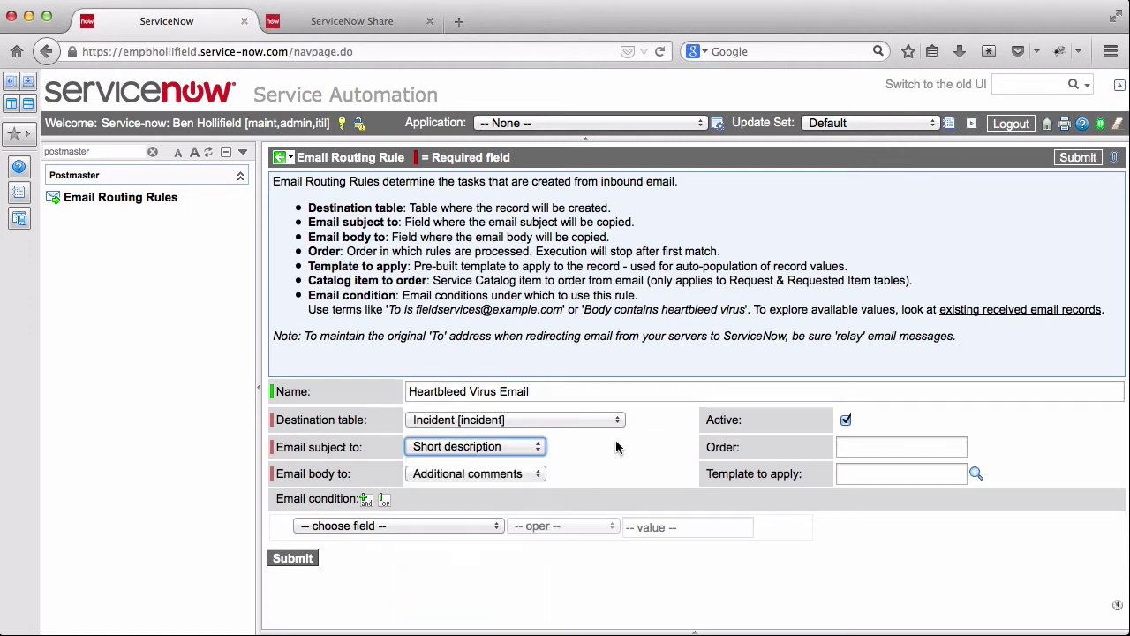
pyautogui.click(441, 528)
pyautogui.scroll(-6, 433, 609)
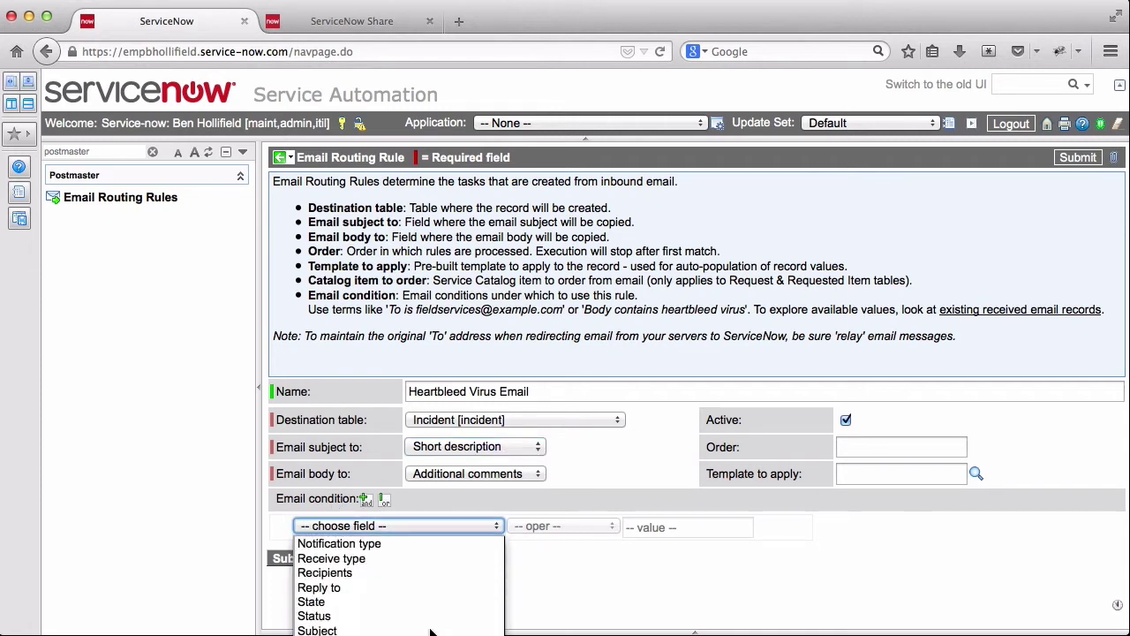
pyautogui.scroll(6, 432, 609)
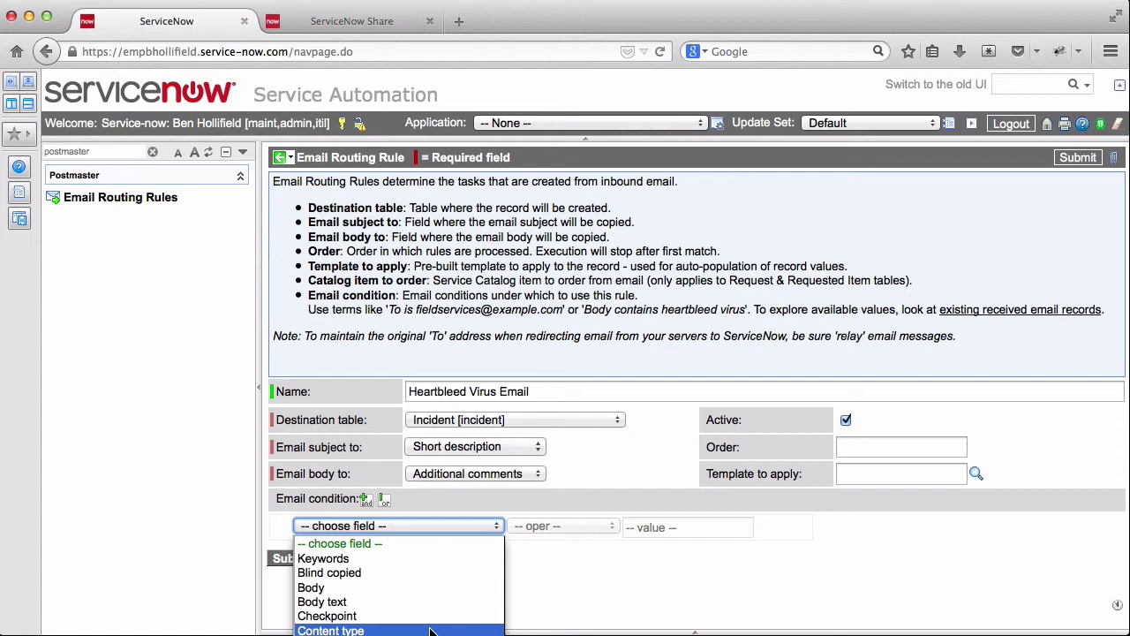
# - Set the rule condition to Body contains 'heartbleed'
pyautogui.click(336, 589)
pyautogui.click(565, 525)
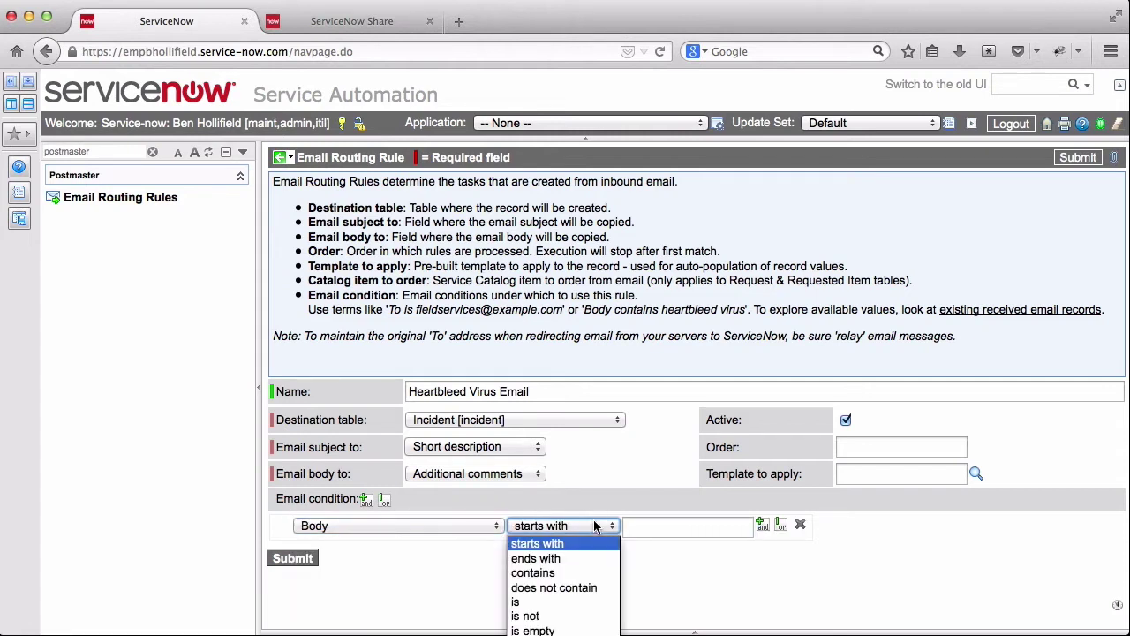
pyautogui.click(556, 572)
pyautogui.click(677, 525)
pyautogui.write('hear')
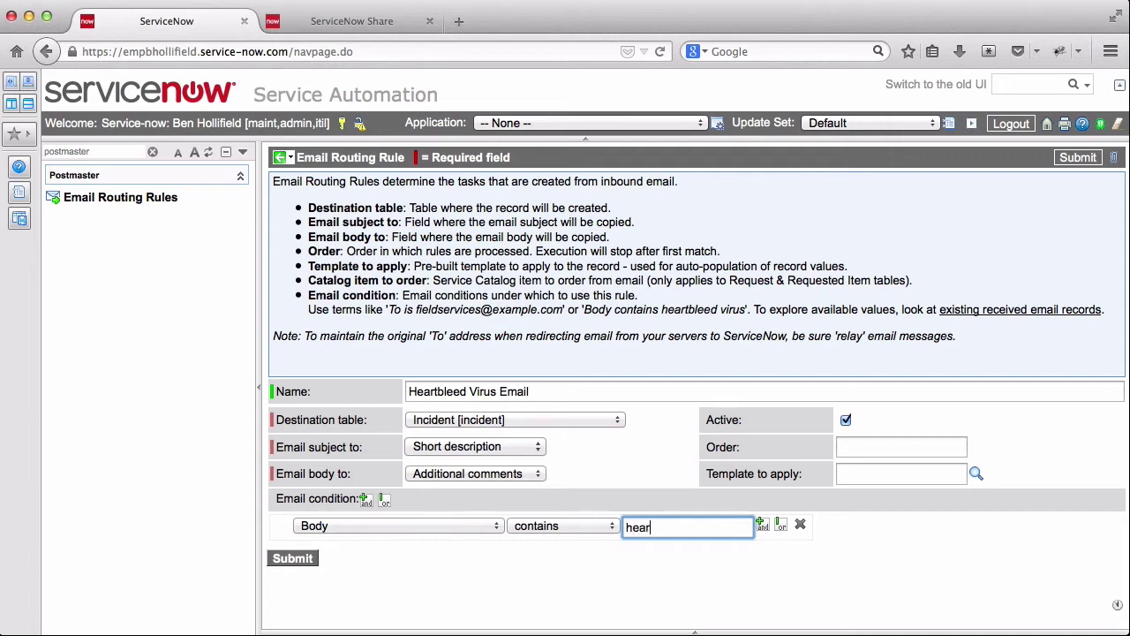
pyautogui.write('tbleed')
# - Set order 10, apply the HeartbleedEmail template, and save the rule
pyautogui.click(861, 449)
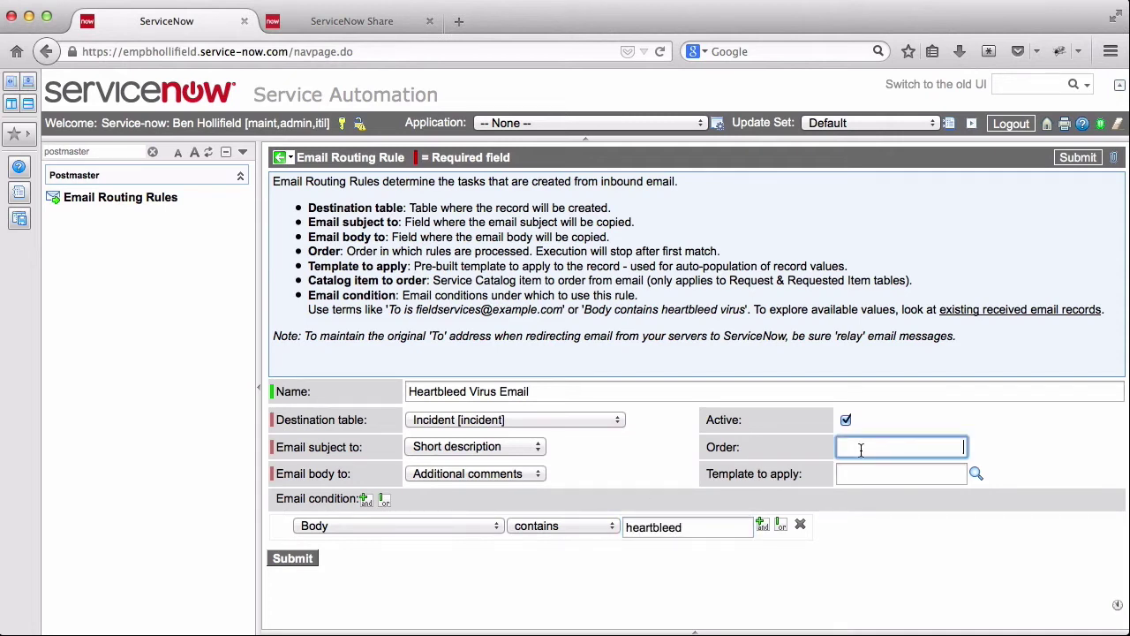
pyautogui.write('10')
pyautogui.click(883, 477)
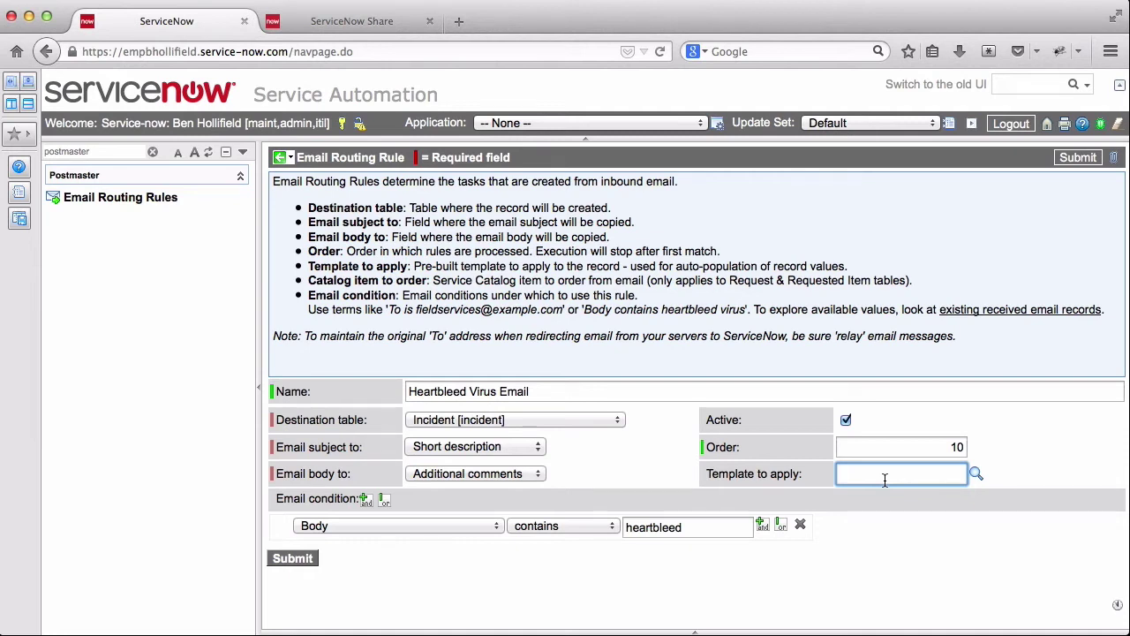
pyautogui.write('*hear')
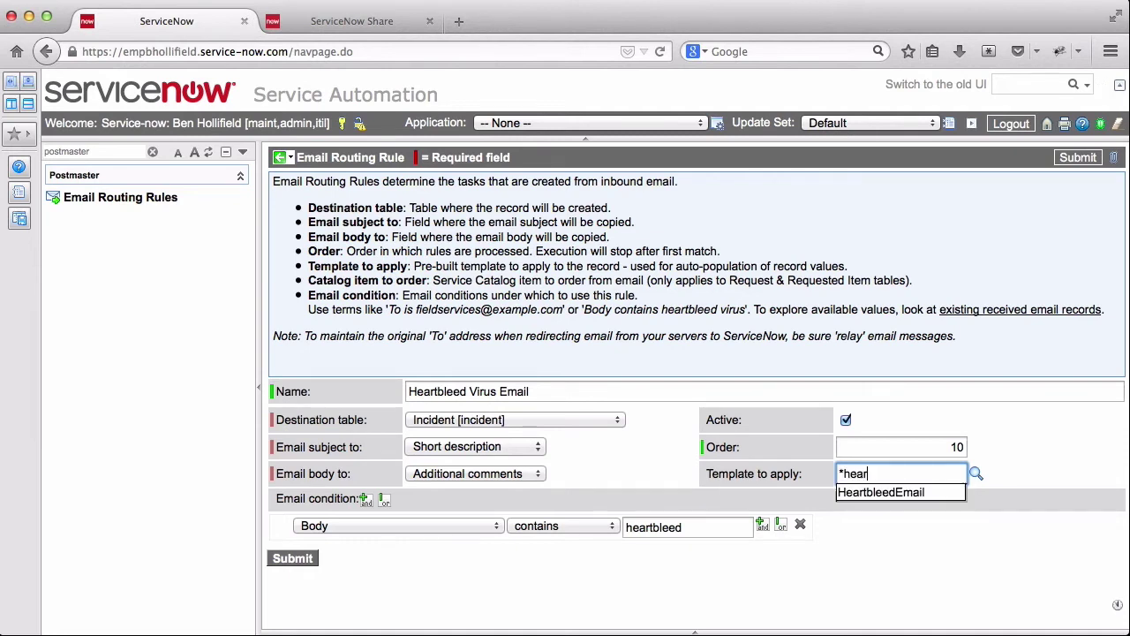
pyautogui.click(883, 492)
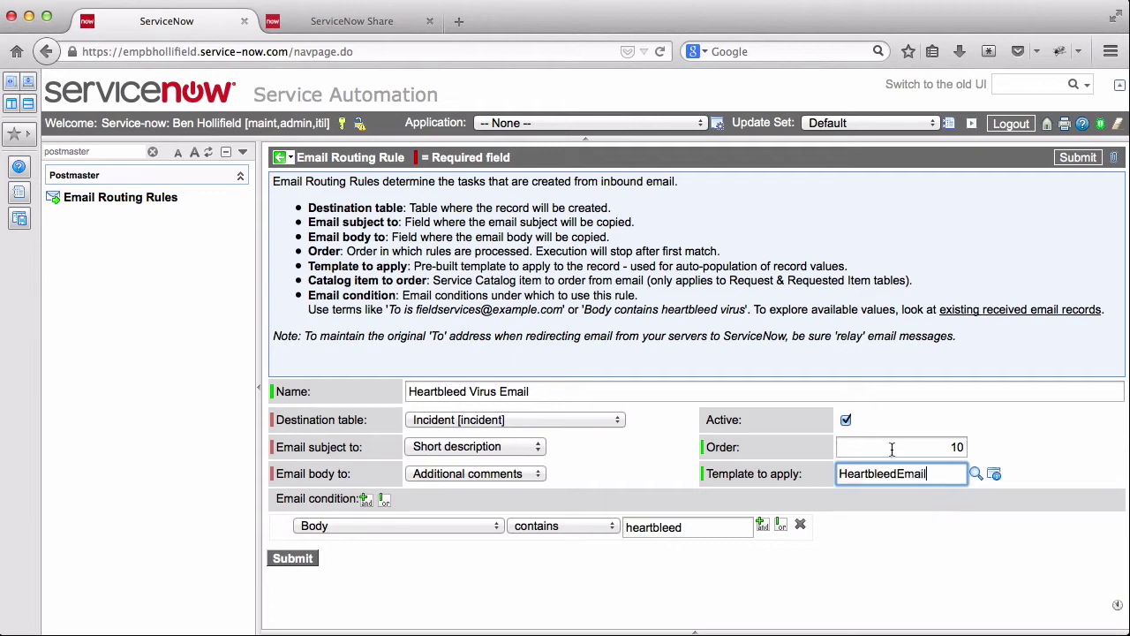
pyautogui.rightClick(752, 158)
pyautogui.click(781, 169)
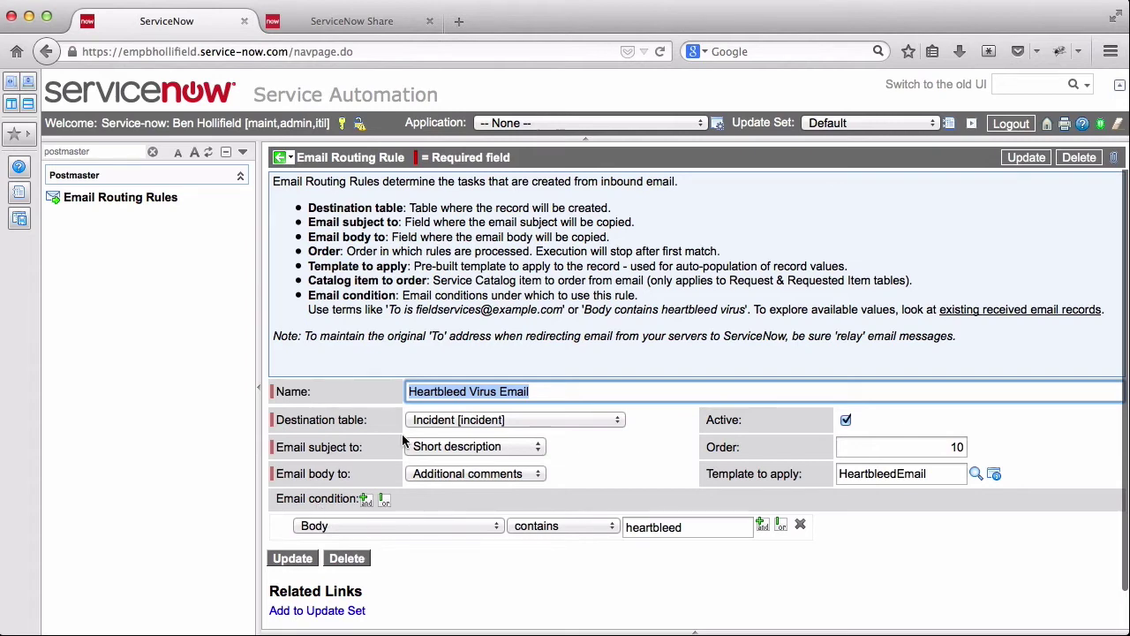
# - Inspect the HeartbleedEmail template record, then return to the rules list and begin another rule
pyautogui.click(994, 476)
pyautogui.click(995, 477)
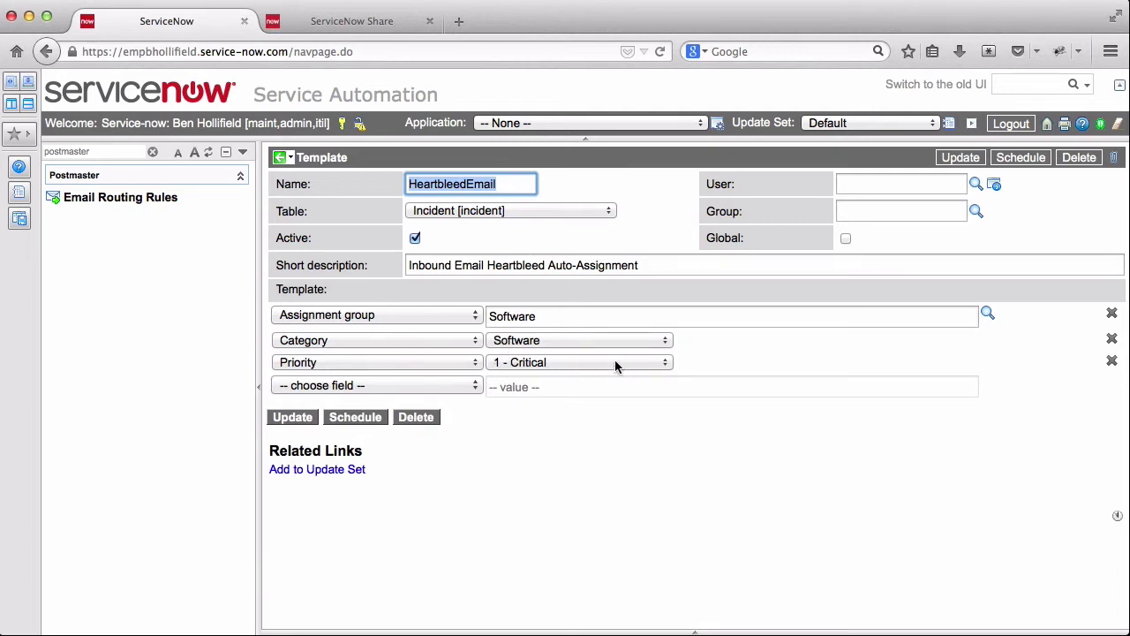
pyautogui.click(280, 159)
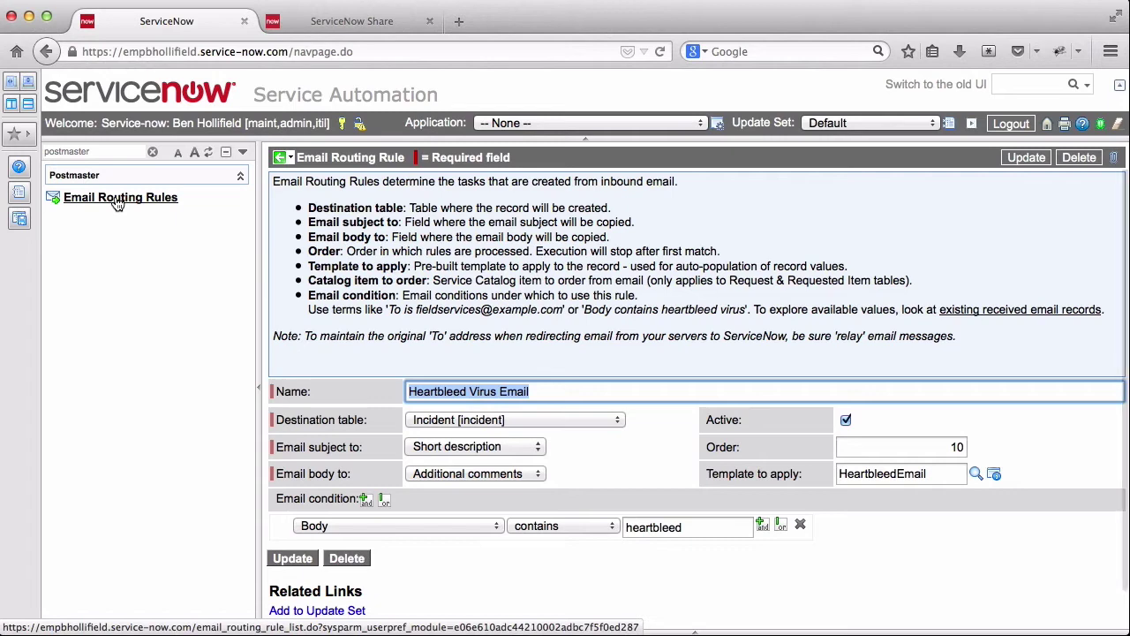
pyautogui.click(117, 200)
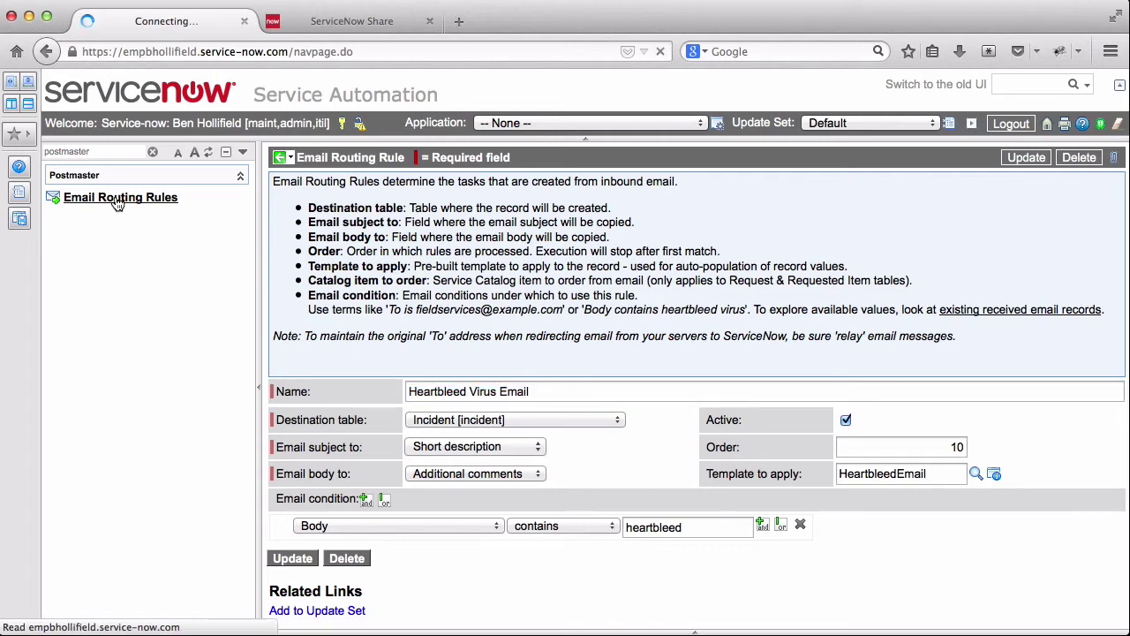
pyautogui.click(433, 160)
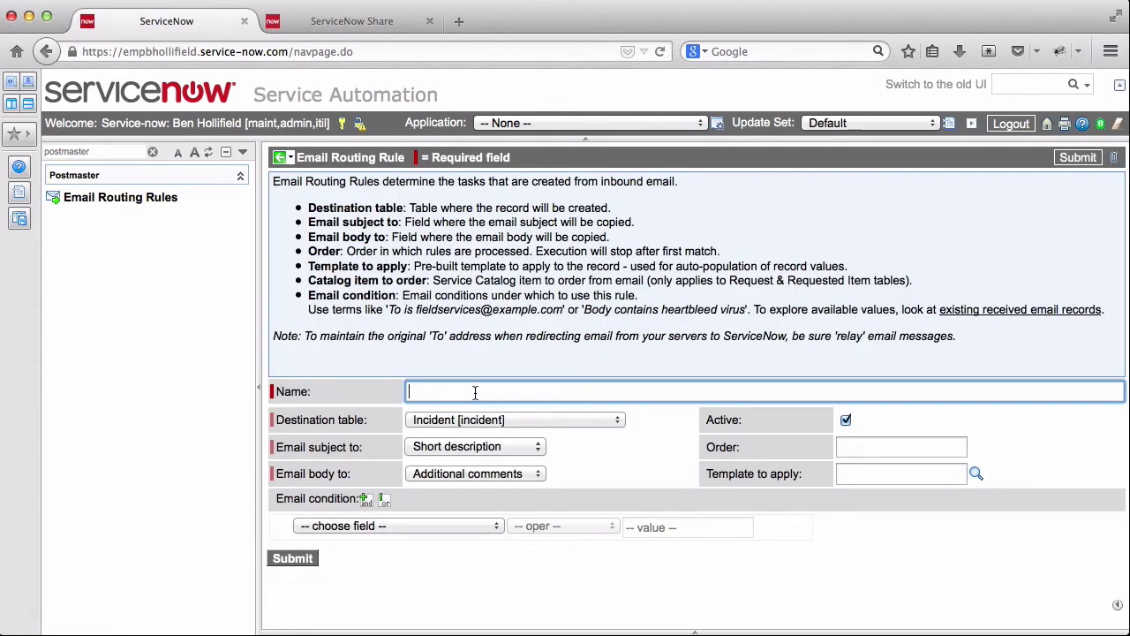
# - Name the rule 'iPhone Request' with destination table Request [sc_request]
pyautogui.write('iPhone Request')
pyautogui.click(517, 421)
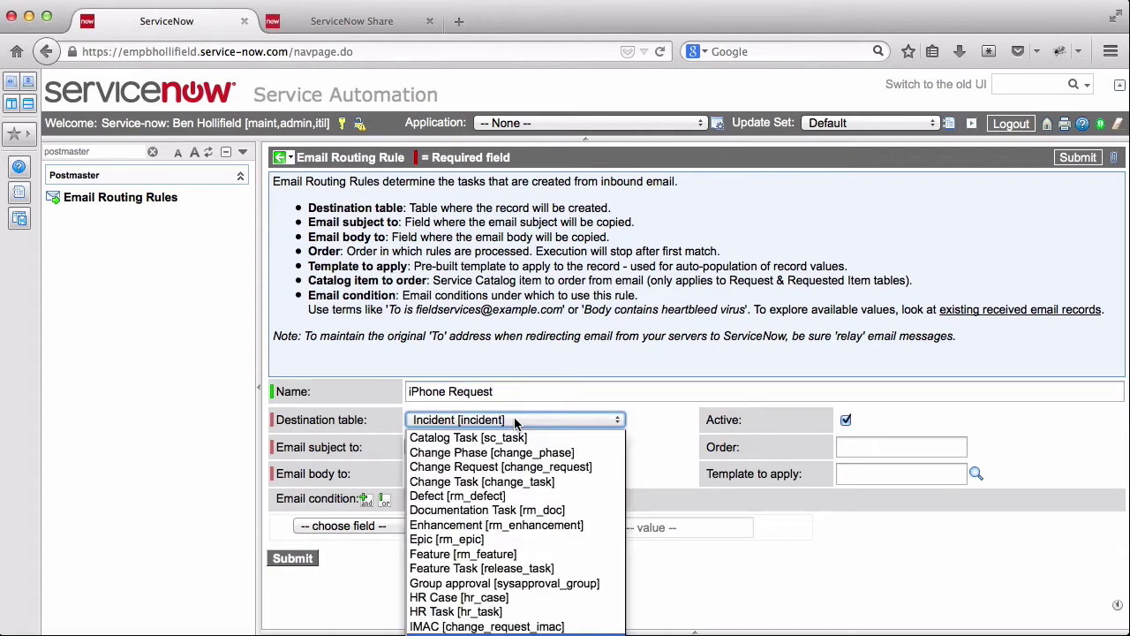
pyautogui.write('request')
pyautogui.press('Return')
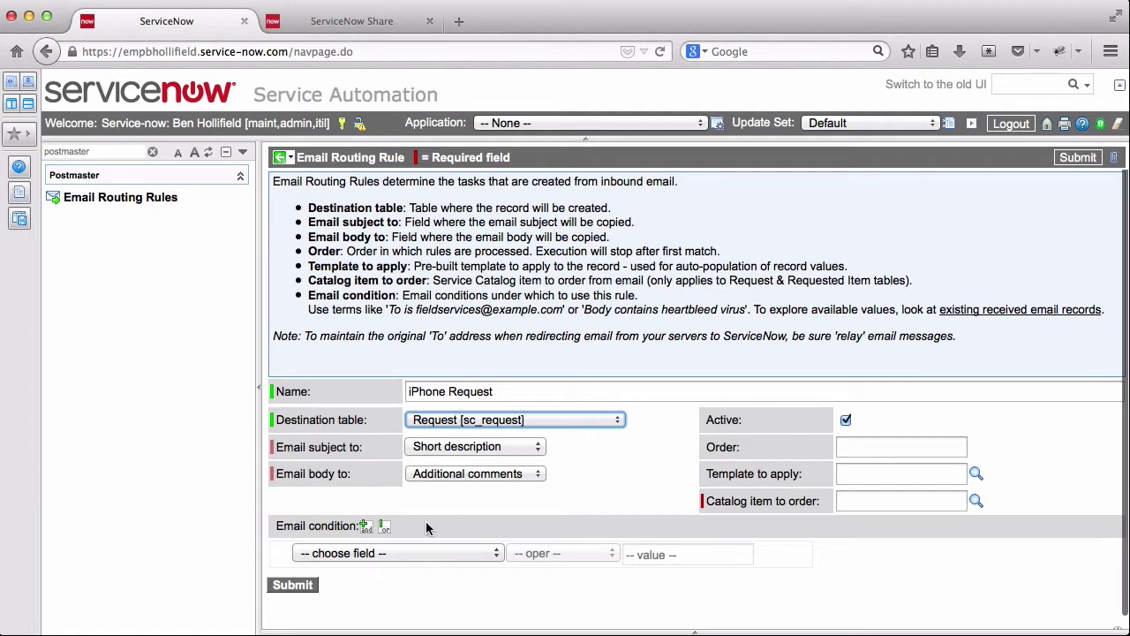
# - Add the condition Subject contains 'iPhone' and set the order to 20
pyautogui.click(453, 553)
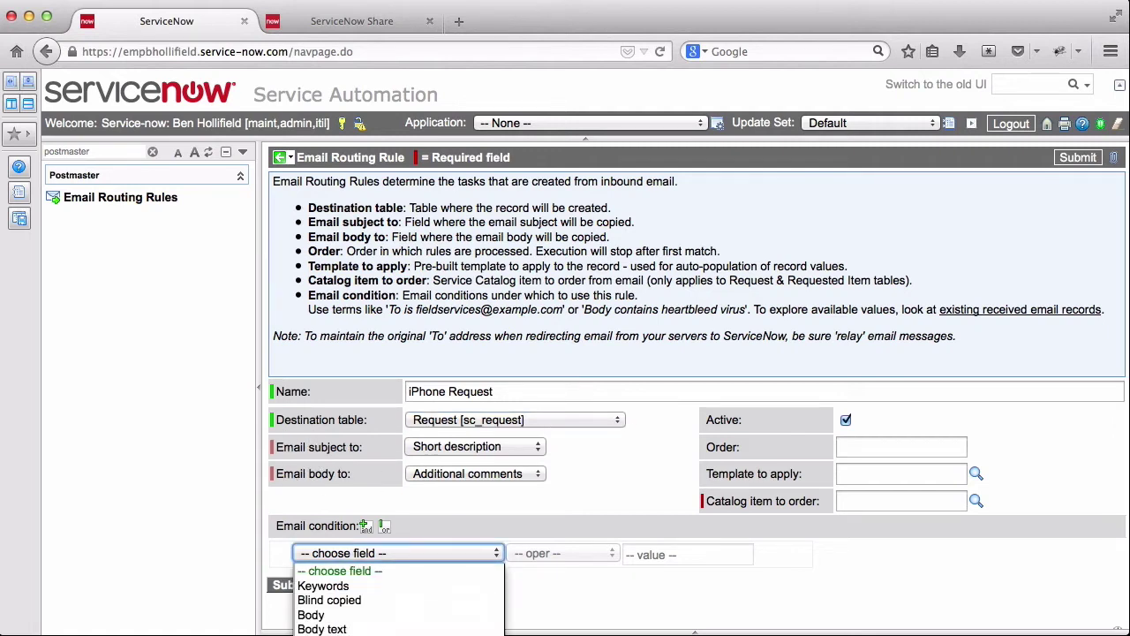
pyautogui.scroll(-4, 399, 600)
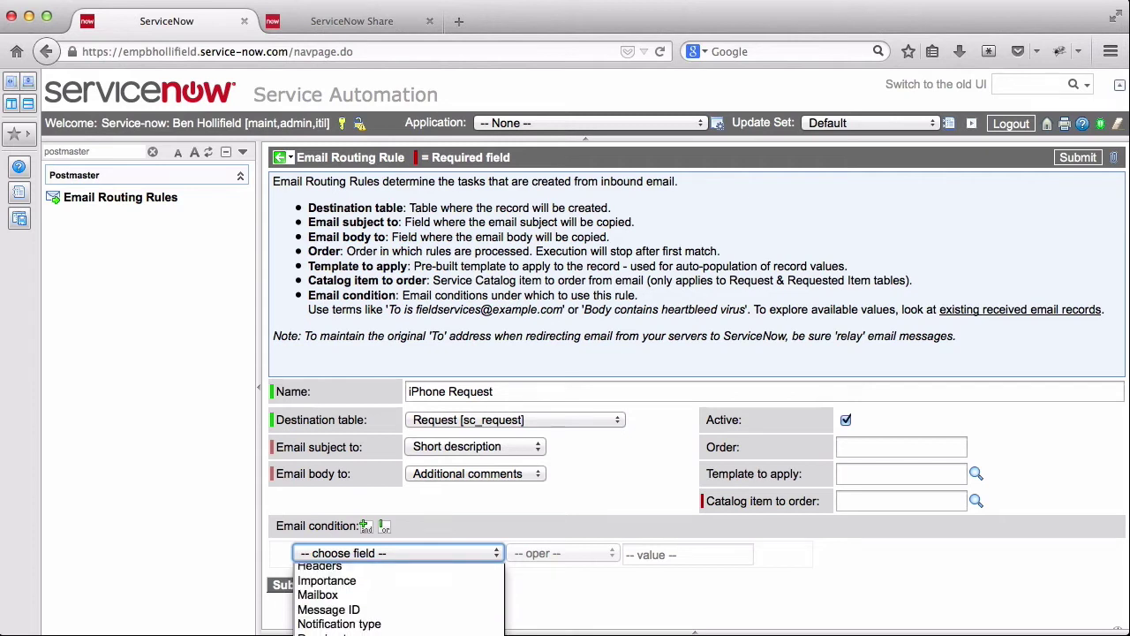
pyautogui.click(353, 627)
pyautogui.click(600, 554)
pyautogui.click(542, 597)
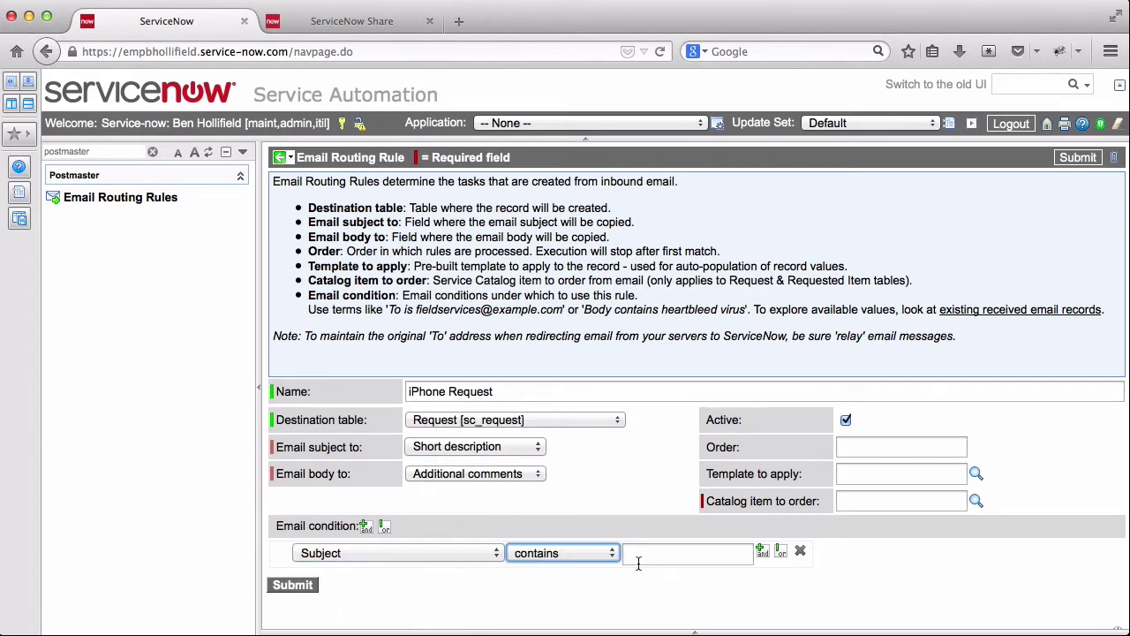
pyautogui.click(639, 561)
pyautogui.write('iPhone')
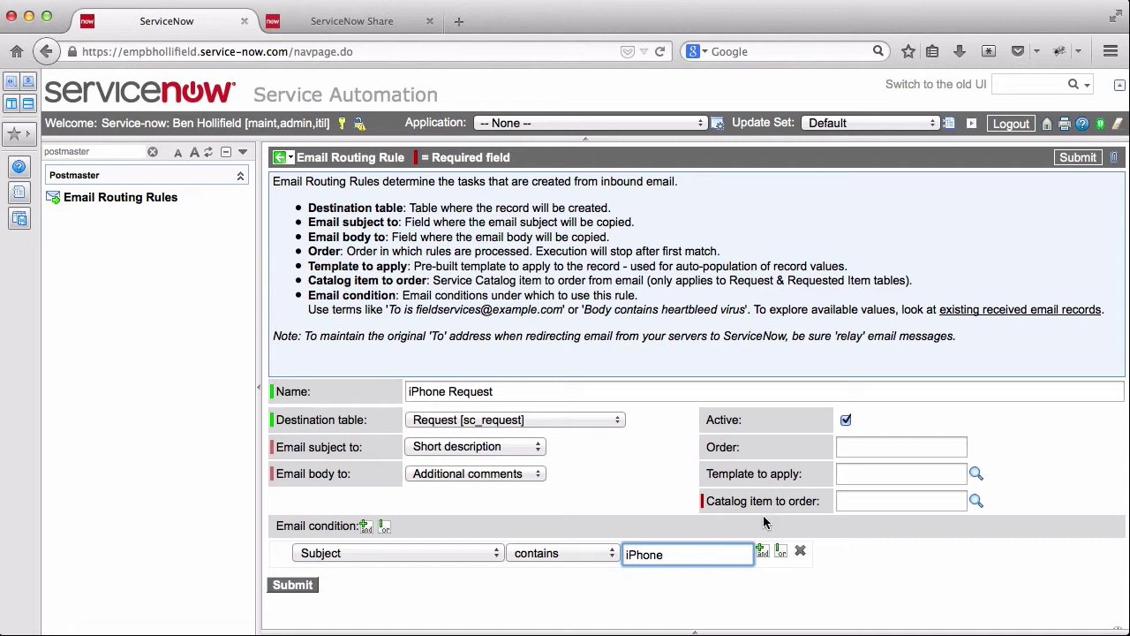
pyautogui.click(869, 448)
pyautogui.write('20')
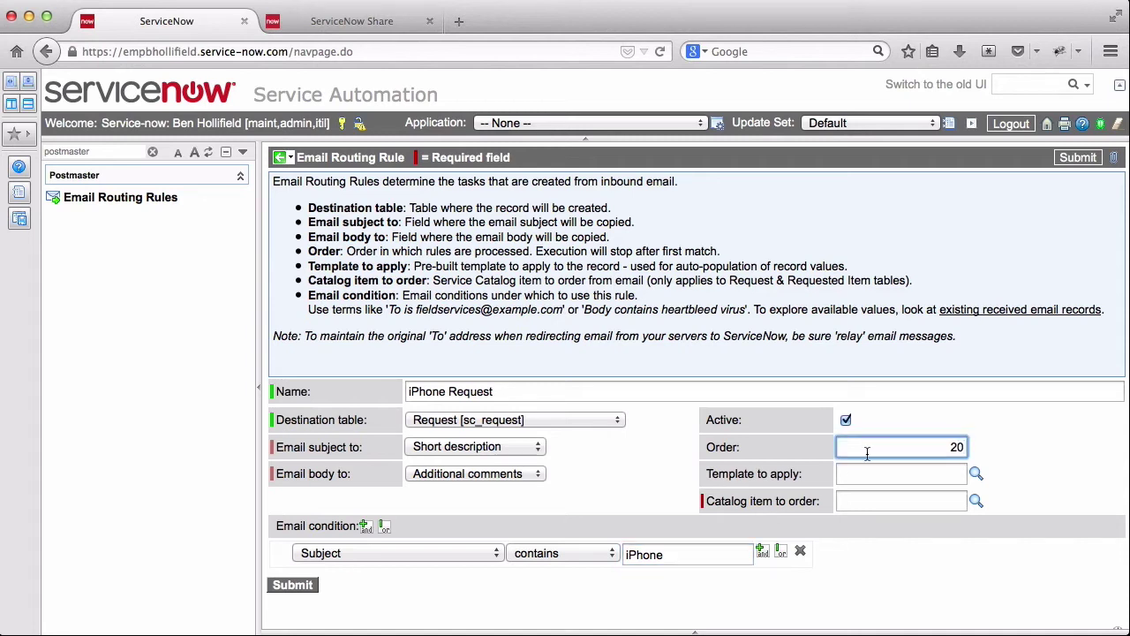
# - Choose catalog item Apple iPhone 5 and save the rule
pyautogui.click(881, 496)
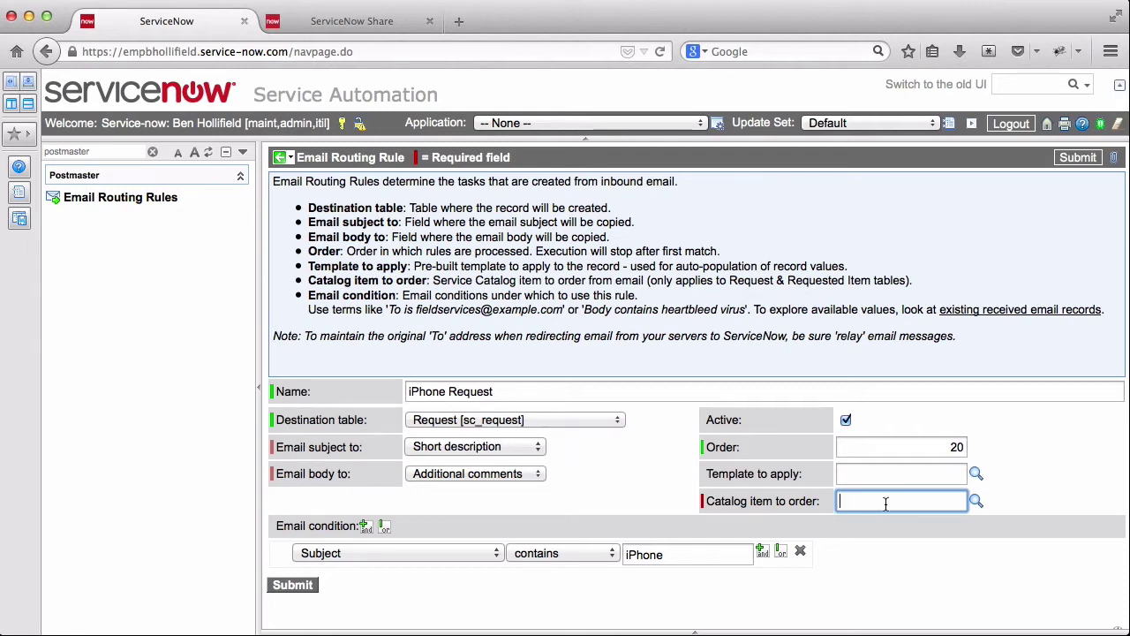
pyautogui.write('*ipho')
pyautogui.click(916, 516)
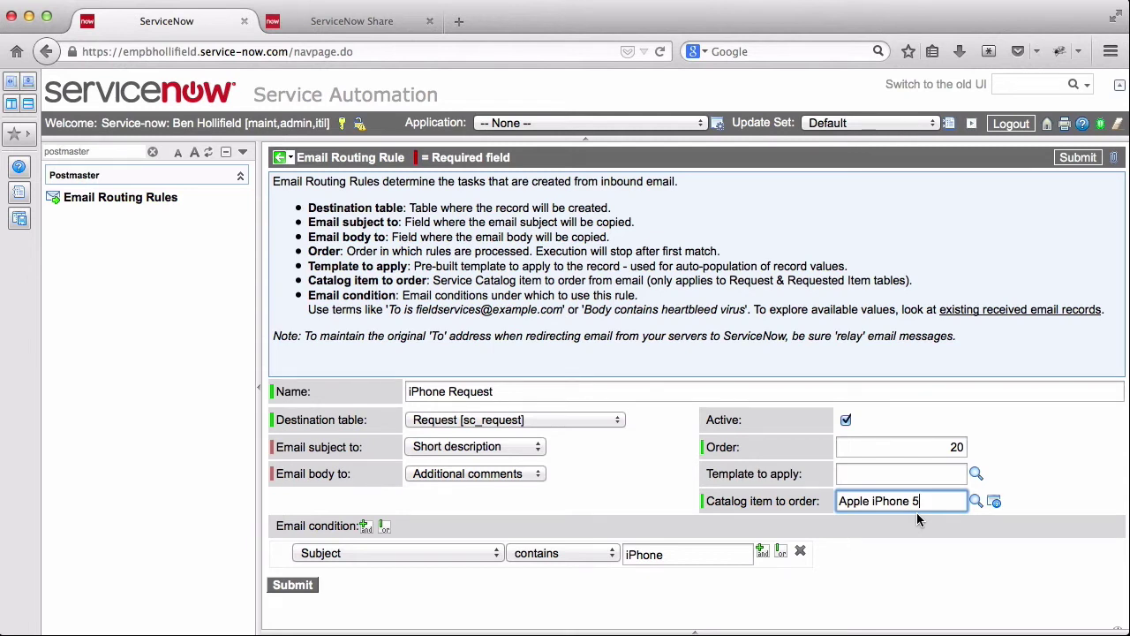
pyautogui.rightClick(660, 159)
pyautogui.click(678, 163)
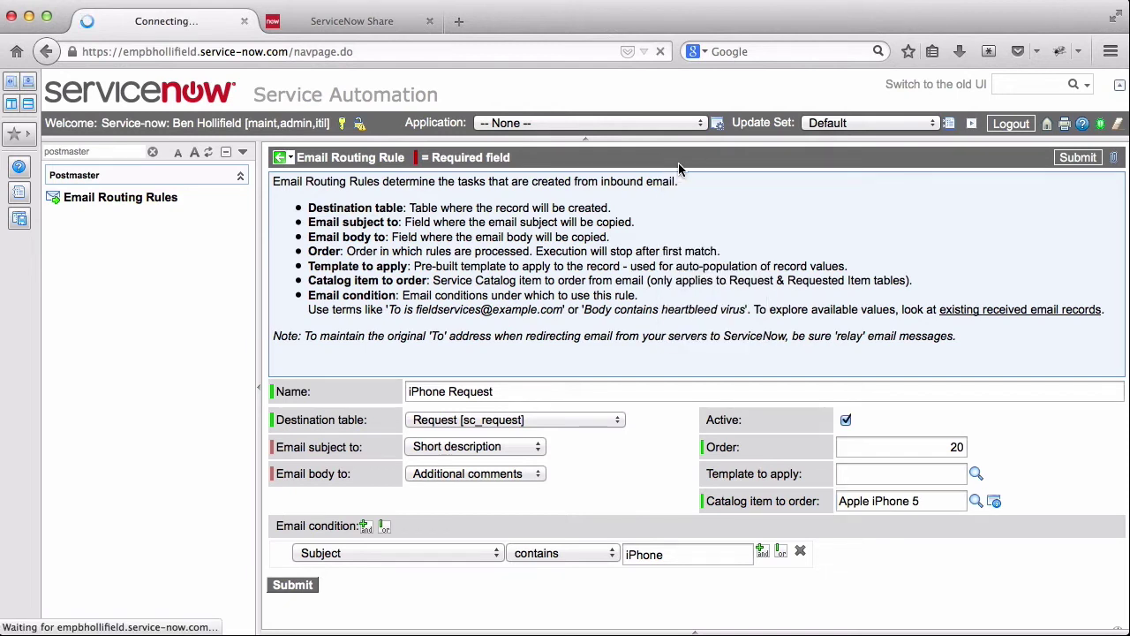
# - Start a new routing rule named 'Database Group Email'
pyautogui.click(121, 198)
pyautogui.click(430, 156)
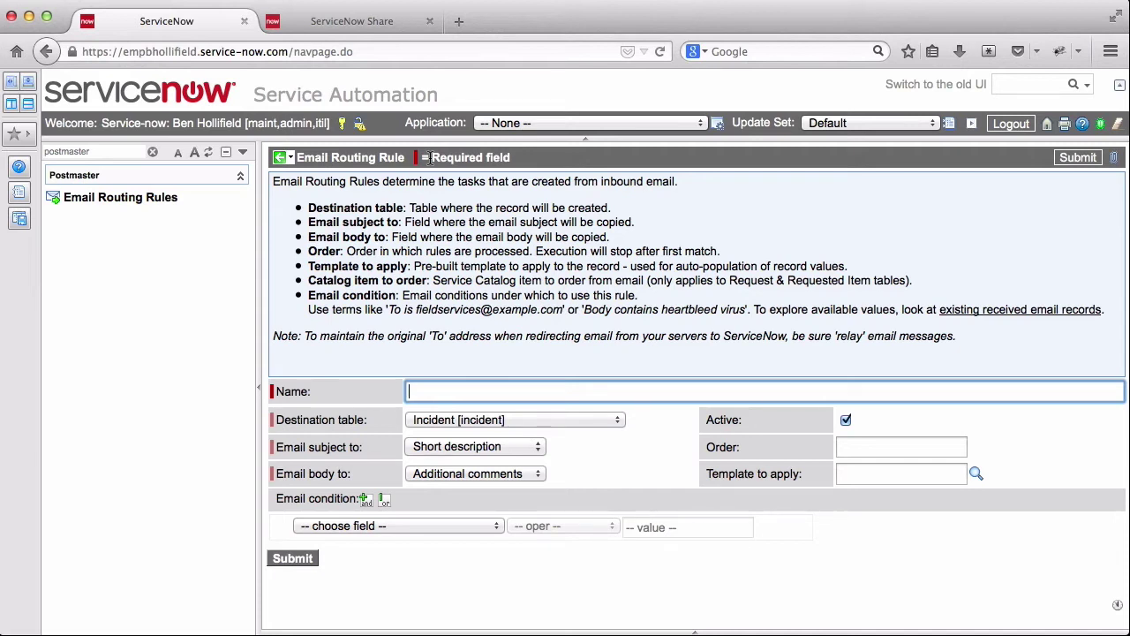
pyautogui.write('Database')
pyautogui.press('BackSpace')
pyautogui.press('BackSpace')
pyautogui.write('ase Group Email')
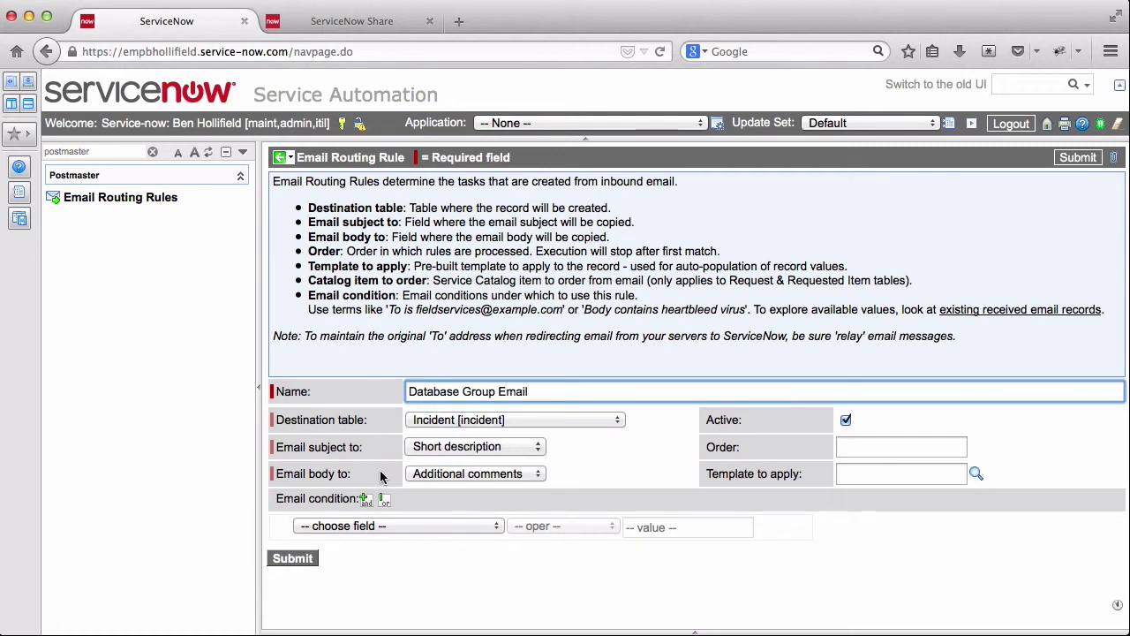
# - Add the condition To is the instance's service-now.com email address
pyautogui.click(462, 525)
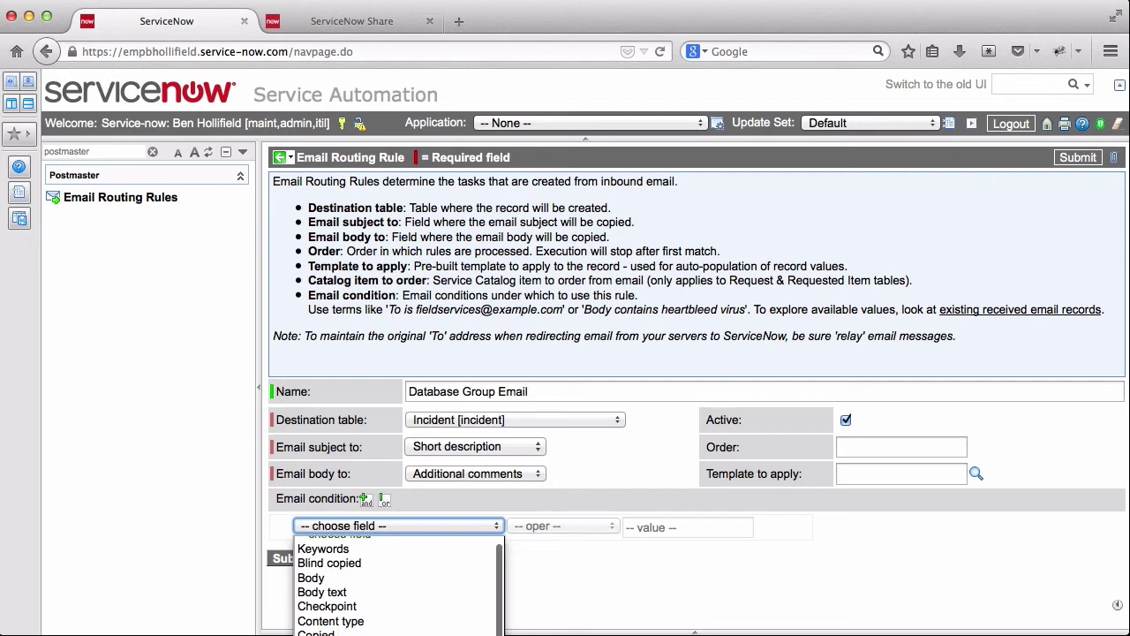
pyautogui.scroll(-5, 397, 583)
pyautogui.click(397, 622)
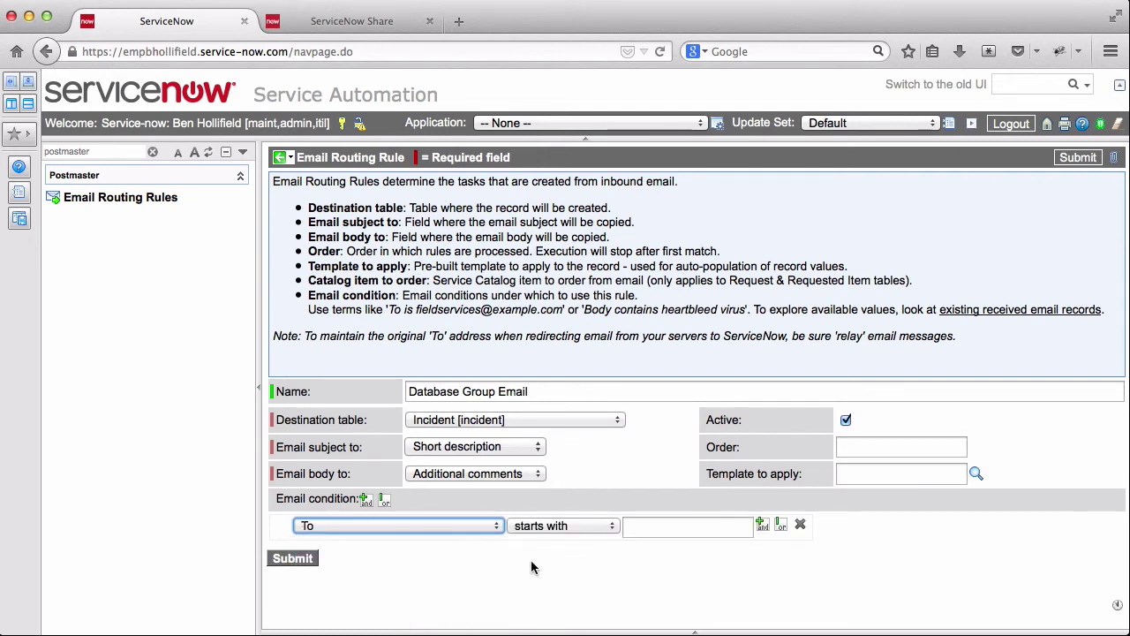
pyautogui.click(608, 526)
pyautogui.click(546, 604)
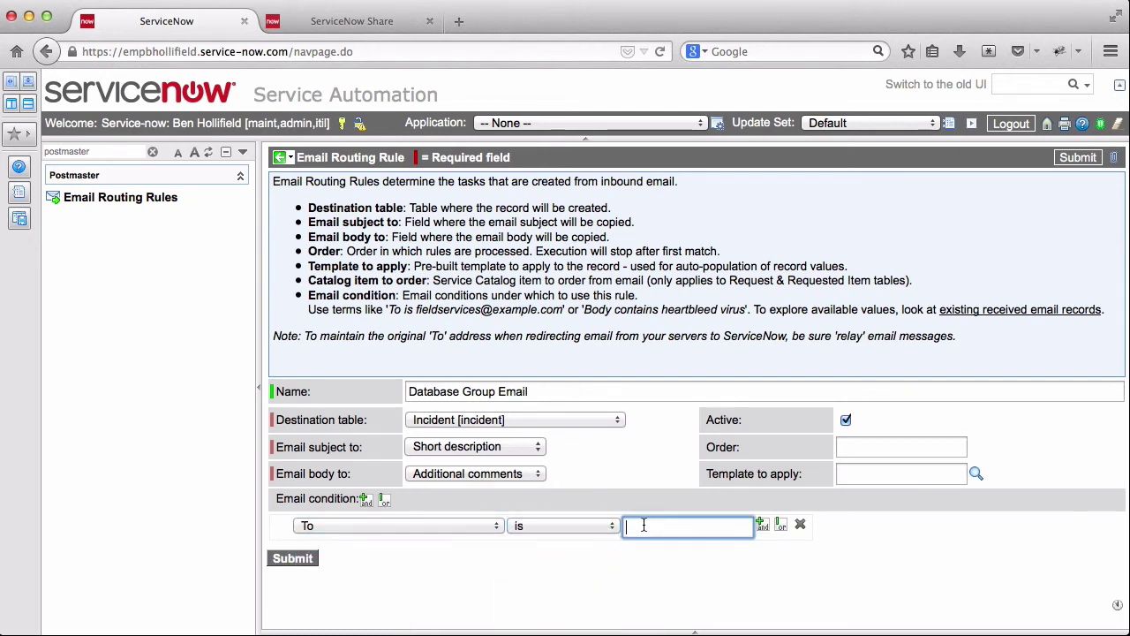
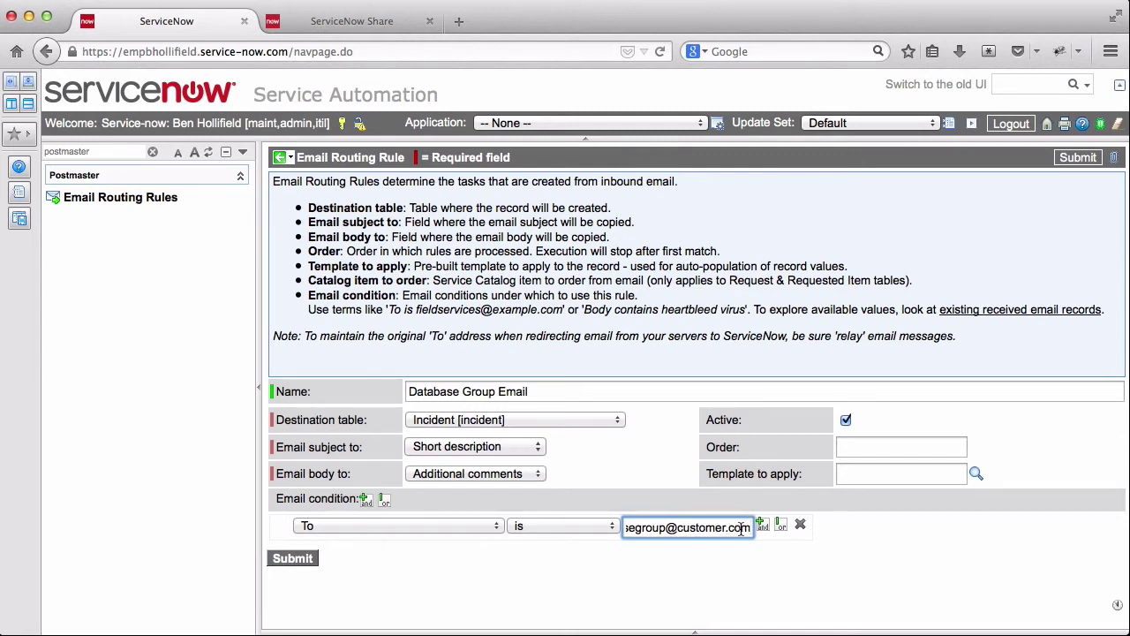
pyautogui.moveTo(750, 527); pyautogui.dragTo(603, 527)
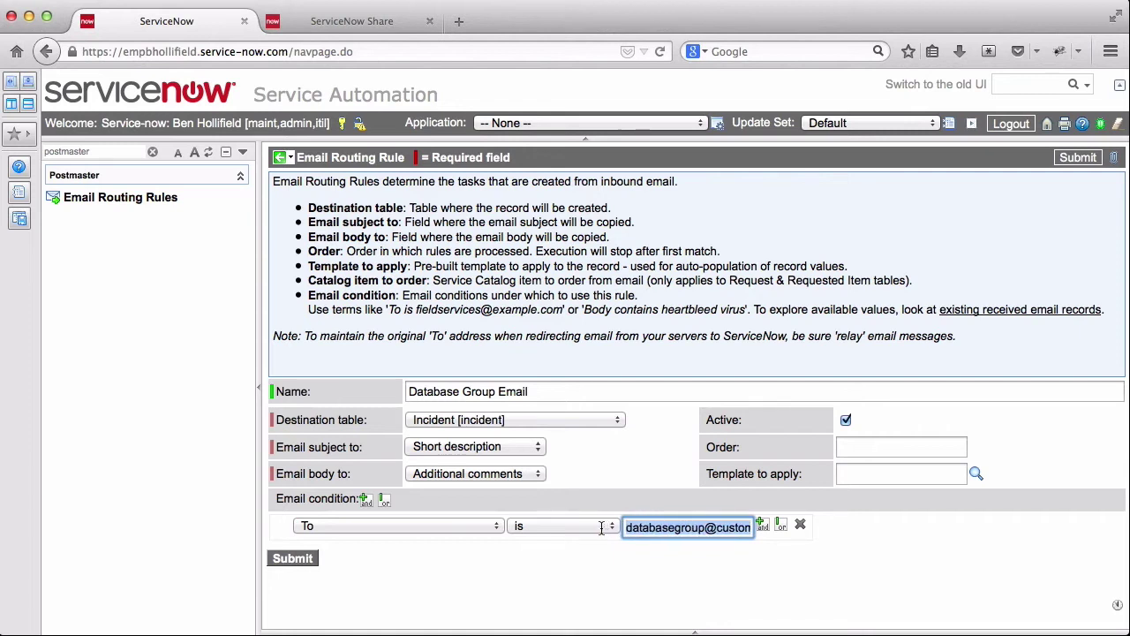
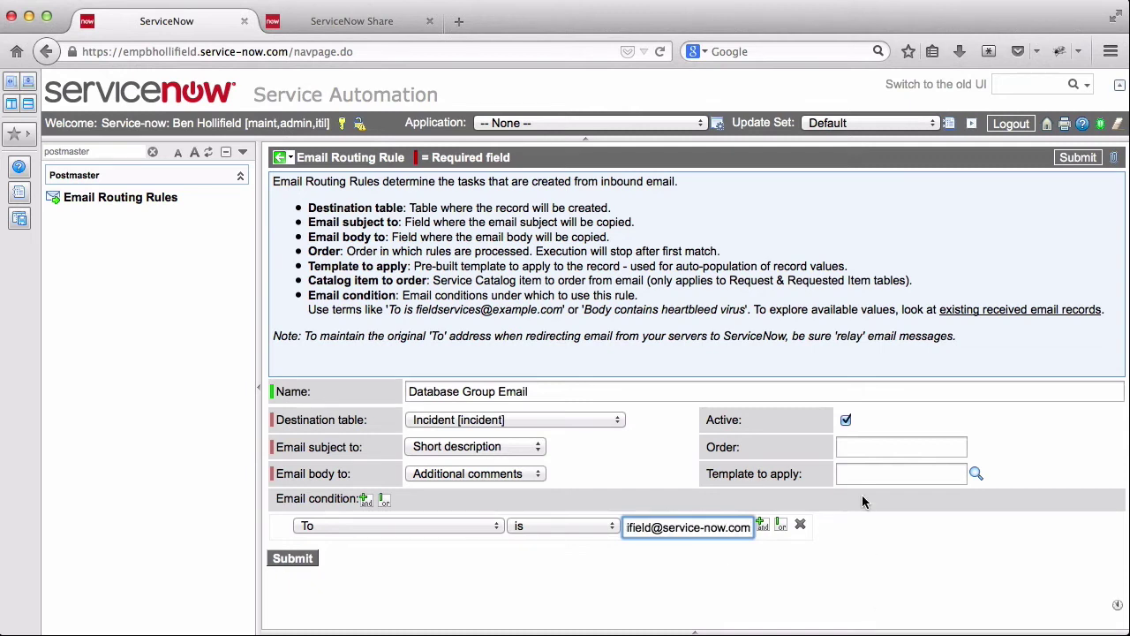
# - Set order 30, apply the DatabaseEmail template, and save the rule
pyautogui.click(889, 441)
pyautogui.write('30')
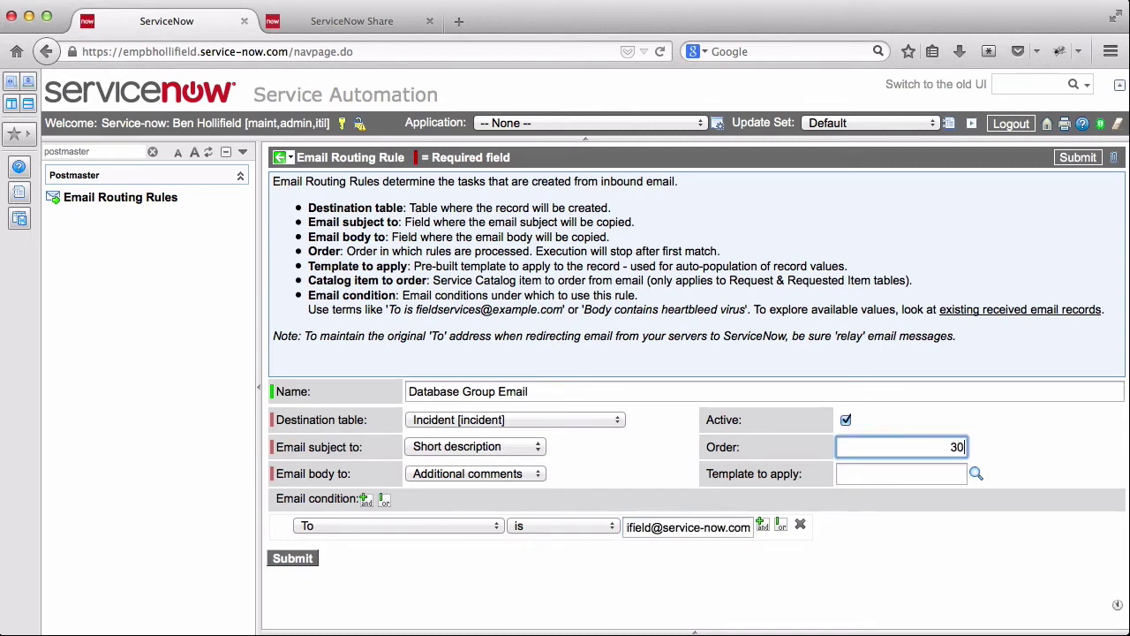
pyautogui.click(859, 469)
pyautogui.write('*')
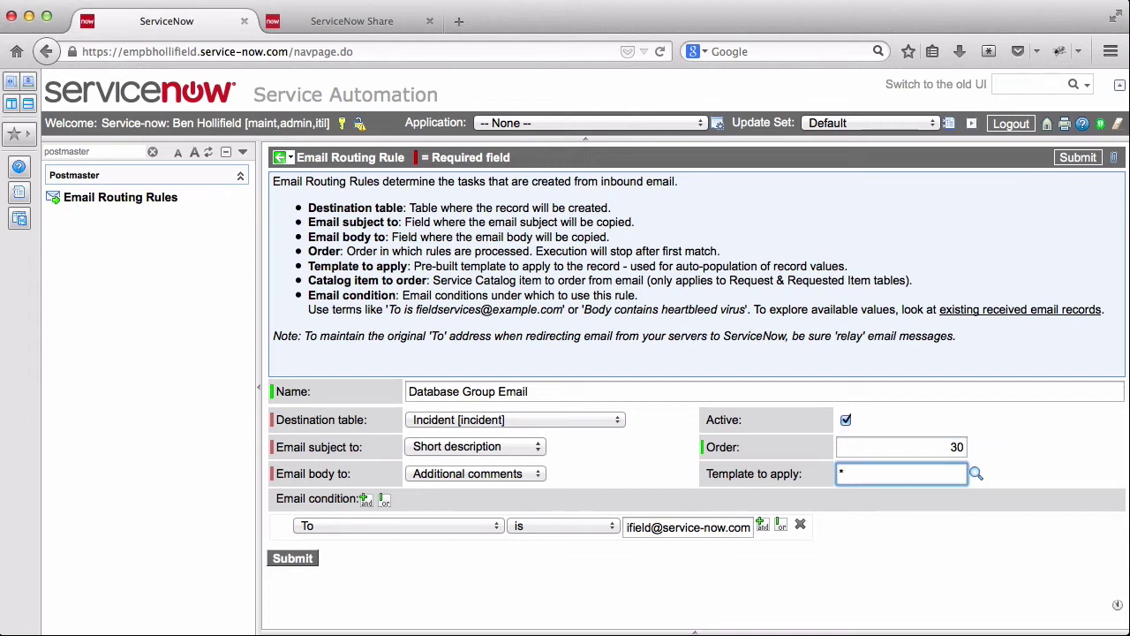
pyautogui.write('da')
pyautogui.press('Down')
pyautogui.press('Return')
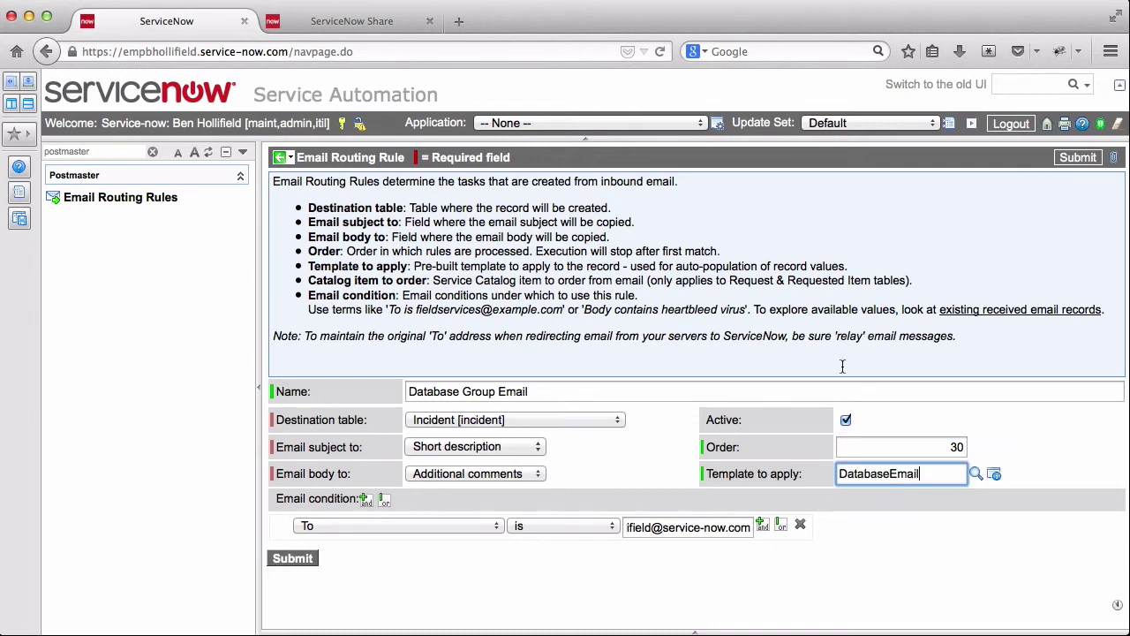
pyautogui.rightClick(766, 159)
pyautogui.click(785, 168)
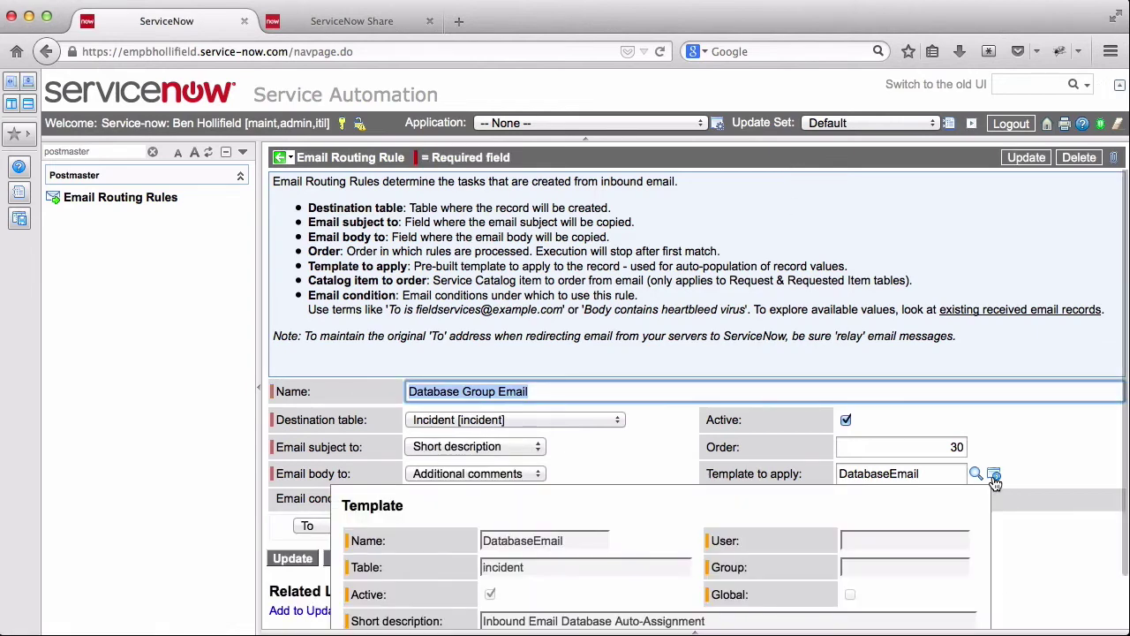
# - Open the DatabaseEmail template record, then return to the Email Routing Rules list
pyautogui.click(994, 477)
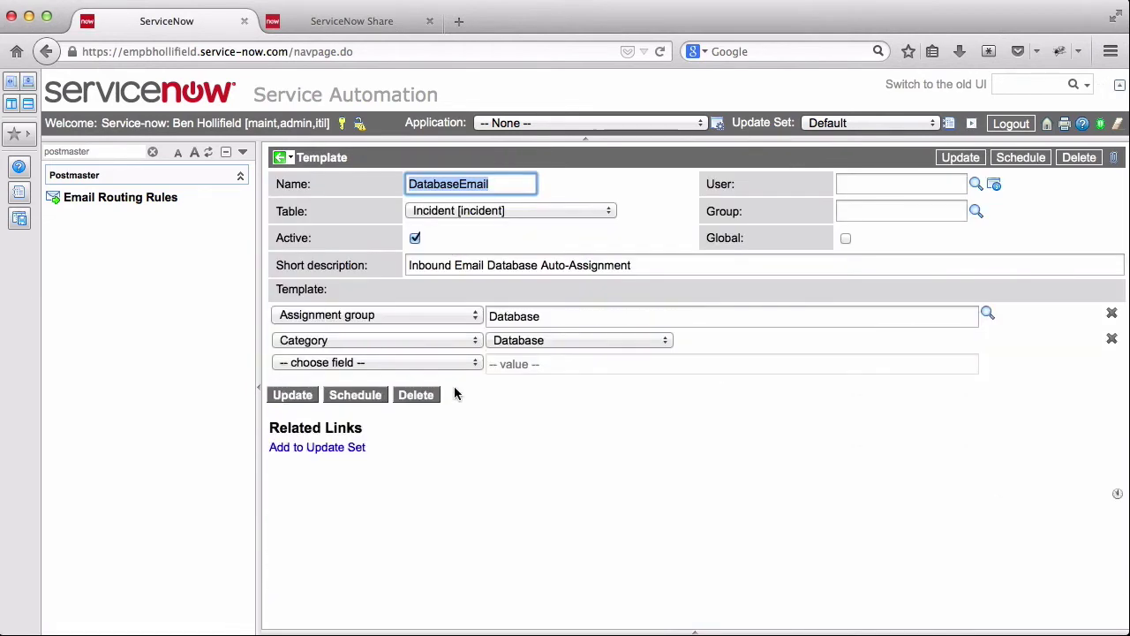
pyautogui.click(130, 200)
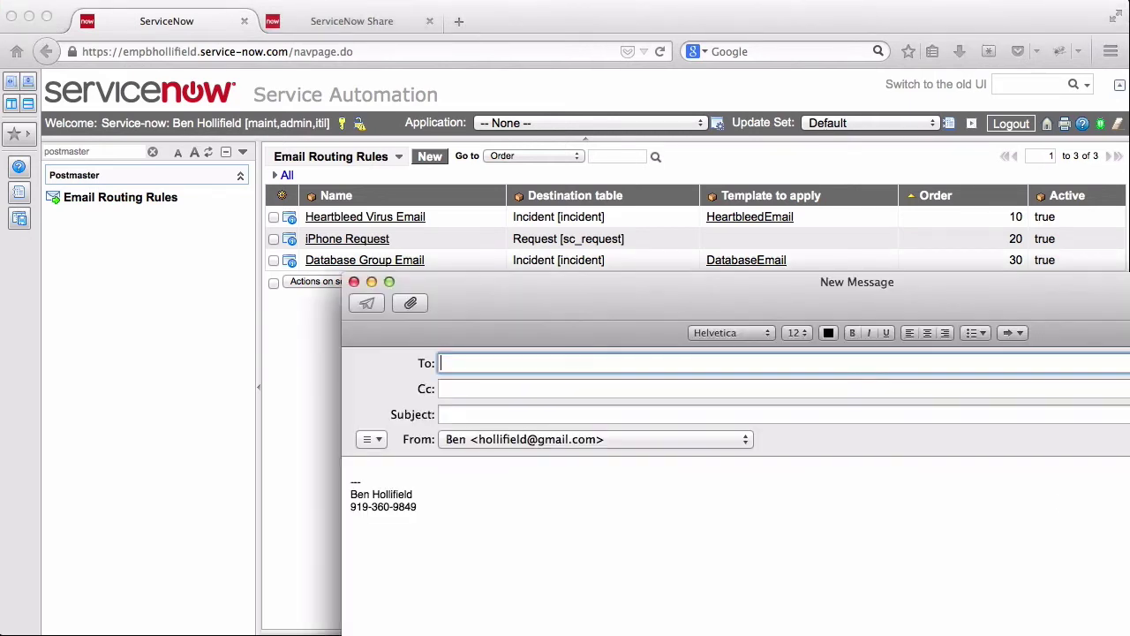
# - Email IT Service Desk 'I have heartbleed!' with body 'Please help - I've contracted the heartbleed virus!'
pyautogui.write('emai')
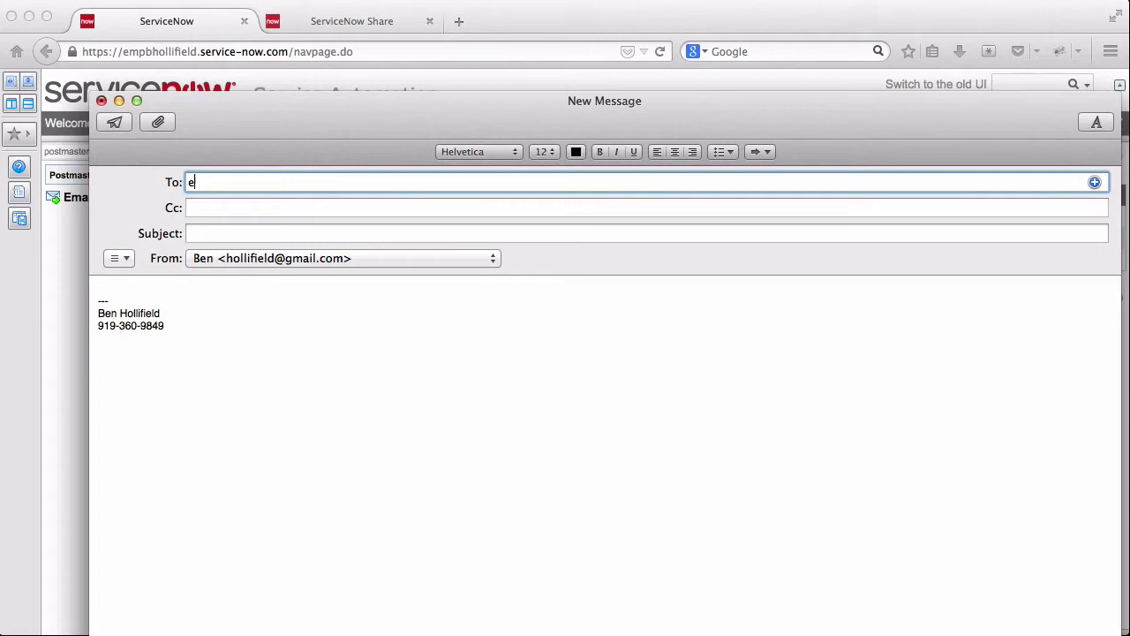
pyautogui.press('Tab')
pyautogui.press('Tab')
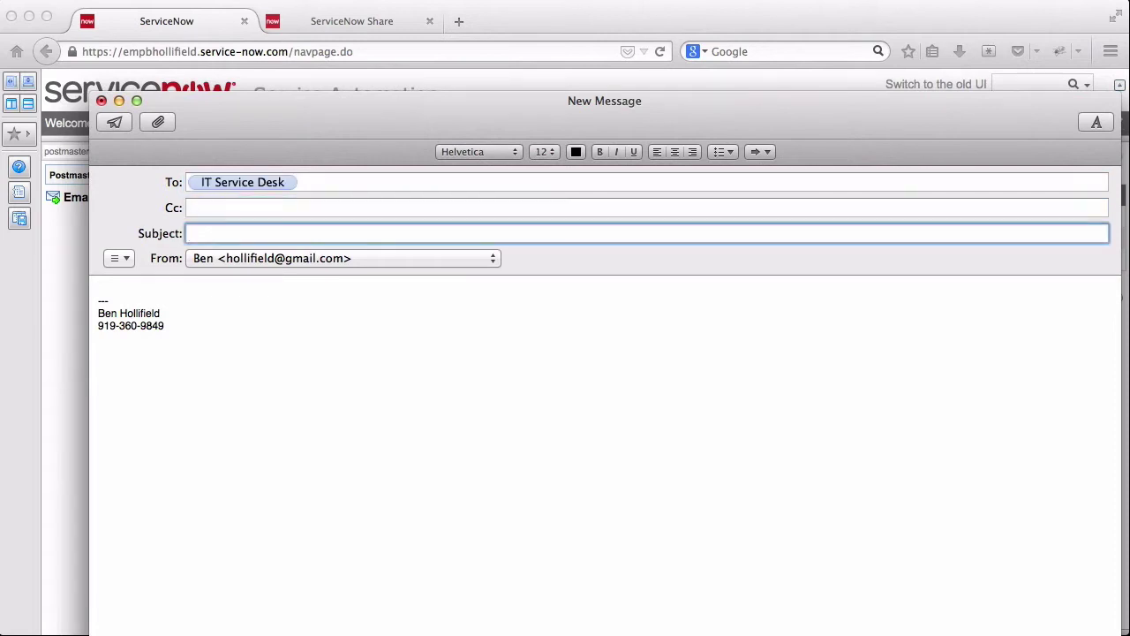
pyautogui.write('I have heart')
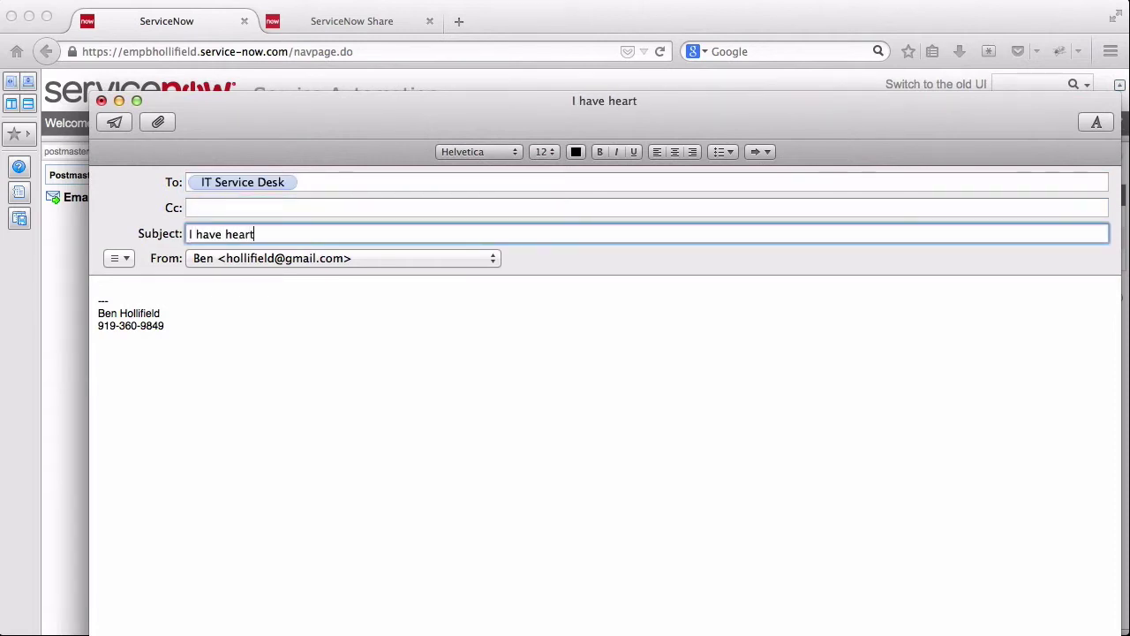
pyautogui.write('bleed')
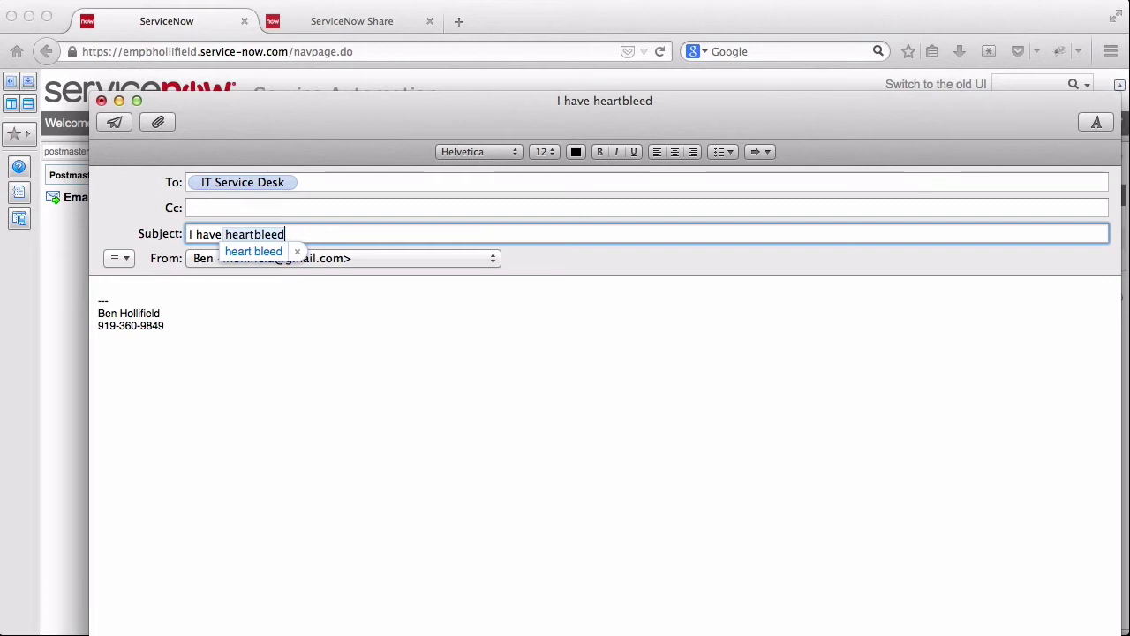
pyautogui.click(296, 252)
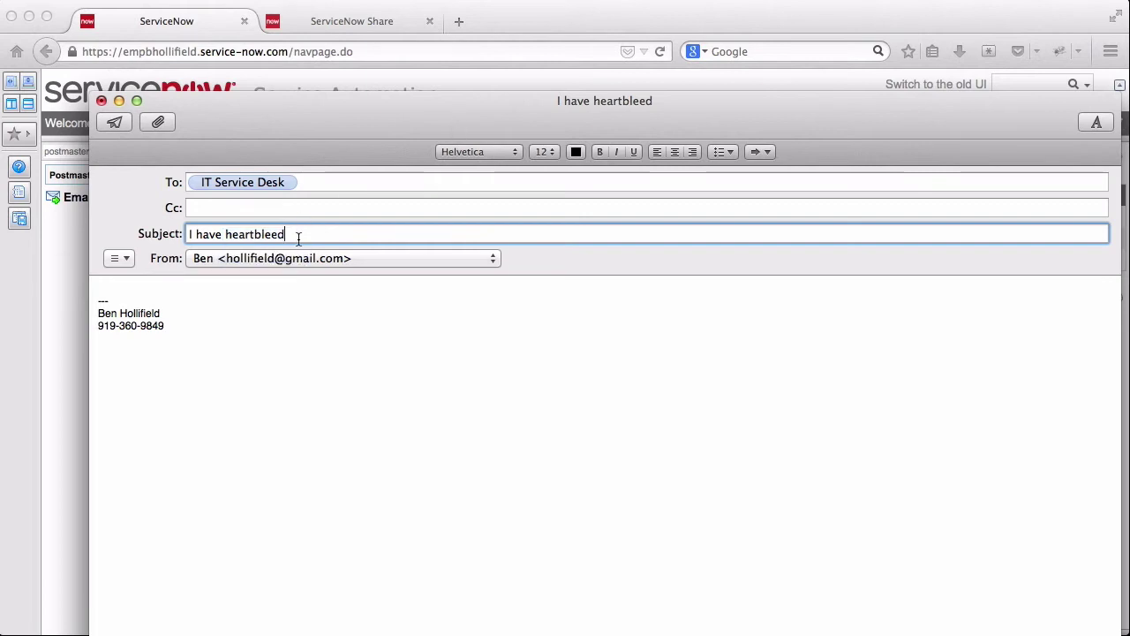
pyautogui.write('!')
pyautogui.click(257, 291)
pyautogui.write('Please')
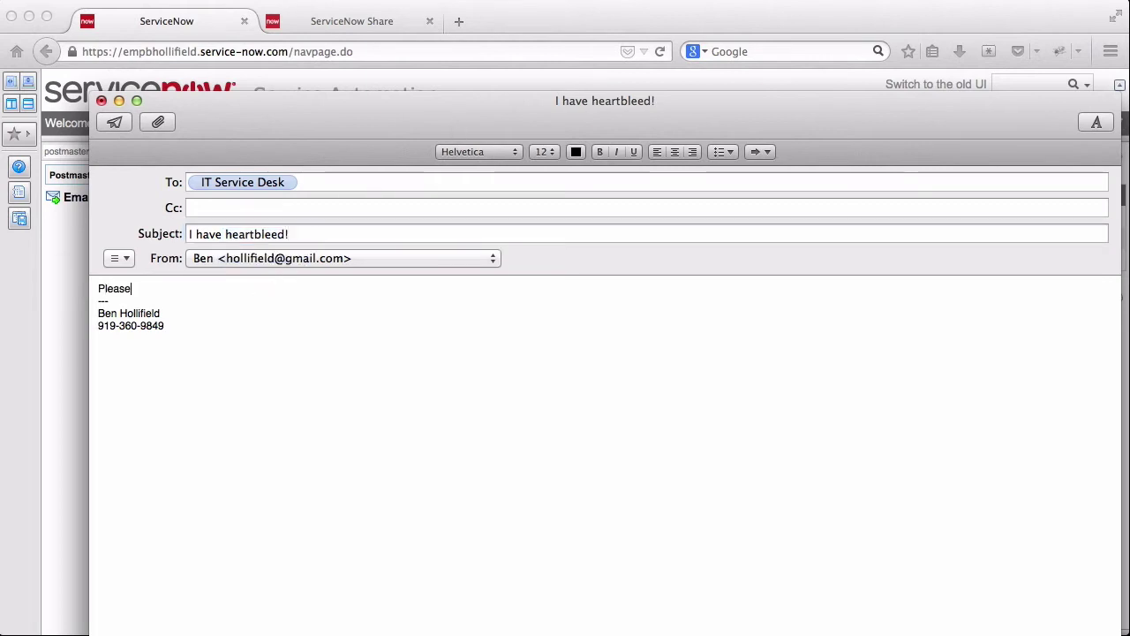
pyautogui.write(" help - I've contr")
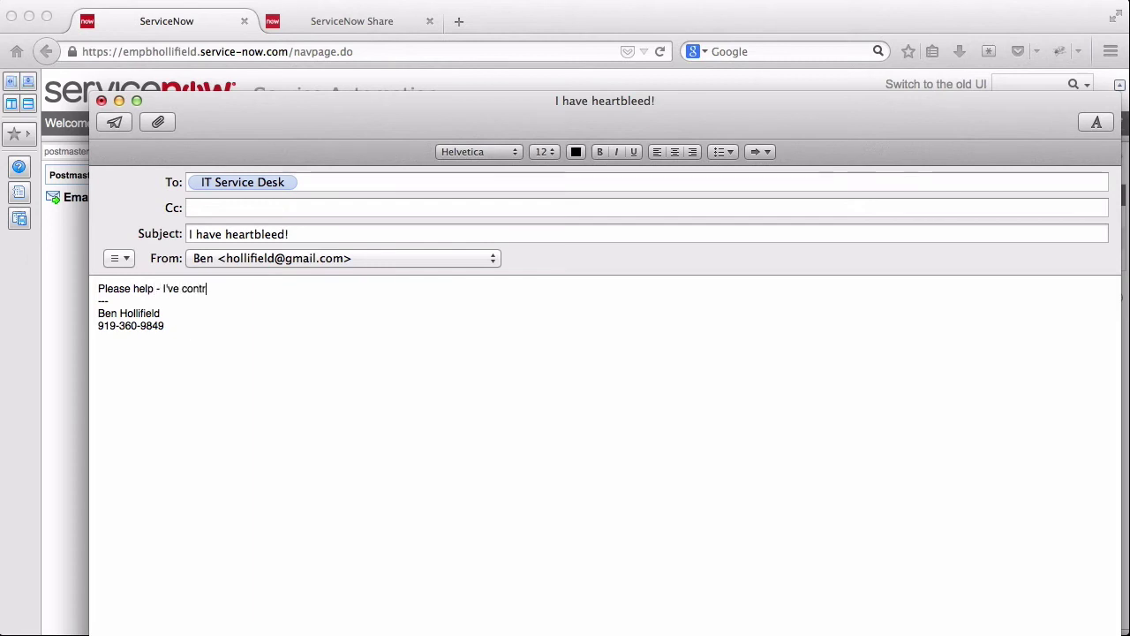
pyautogui.write('acted the hear')
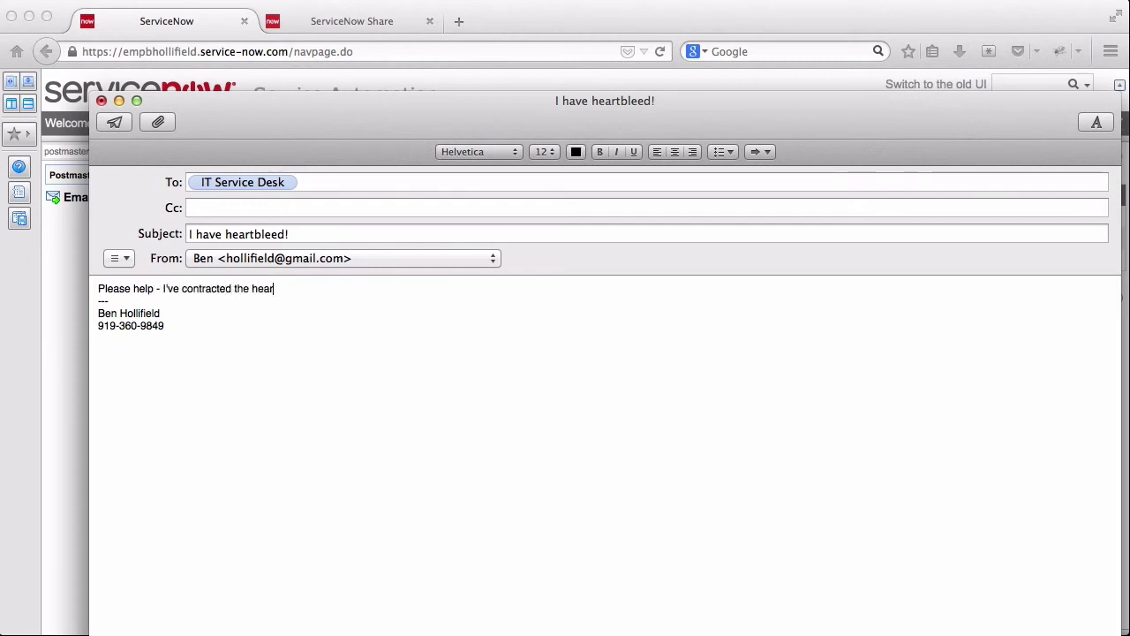
pyautogui.write('tbleed virus!')
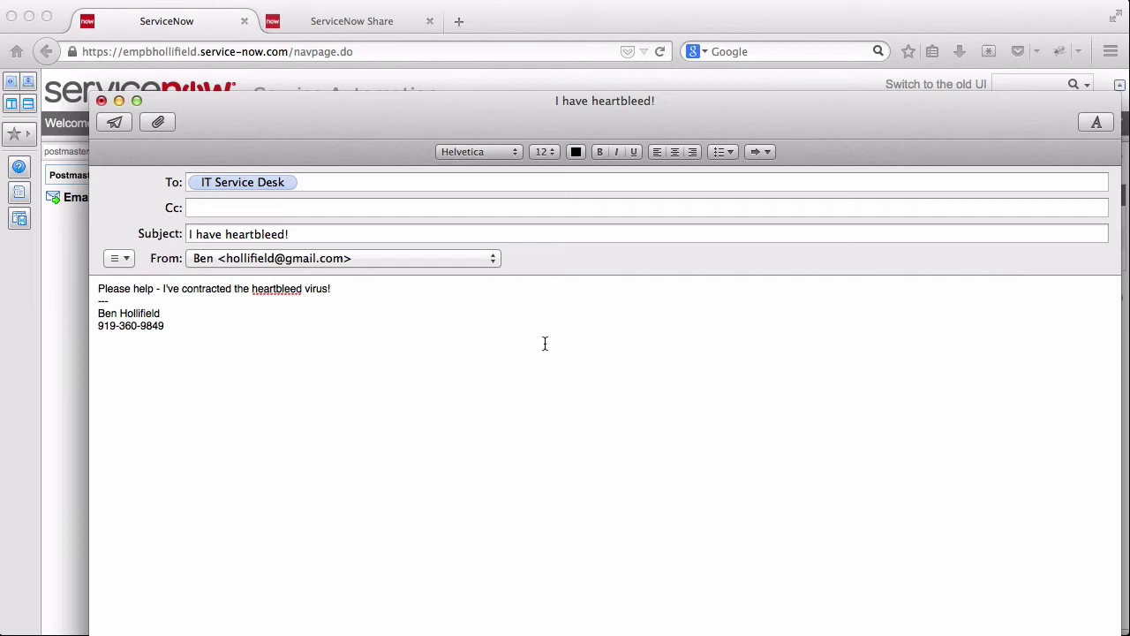
pyautogui.press('Return')
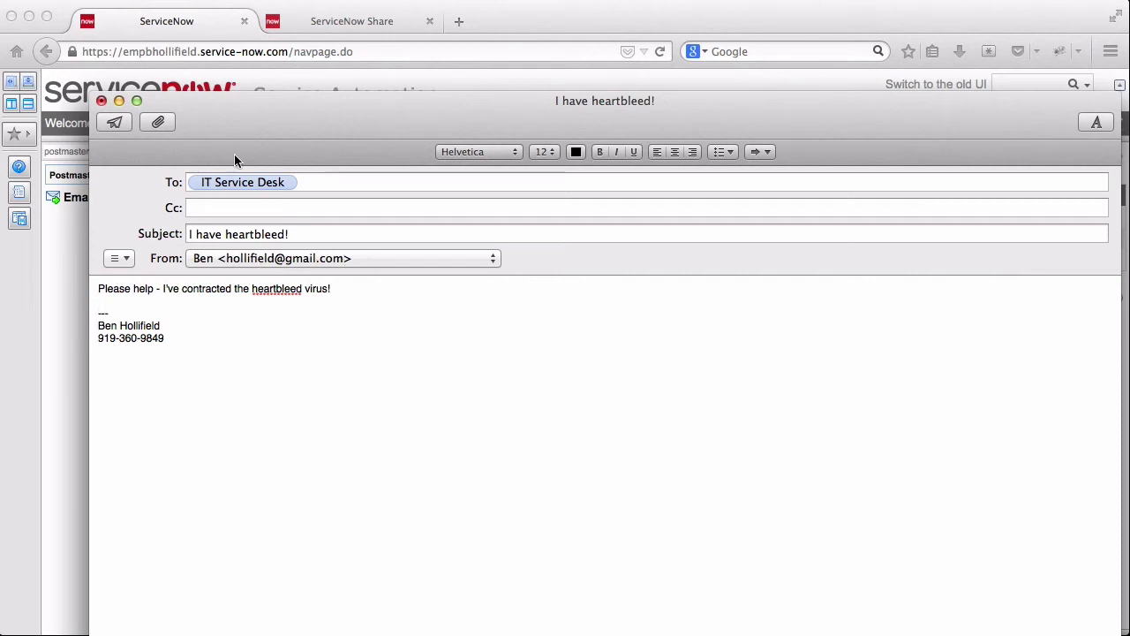
pyautogui.click(113, 125)
# - Send IT Service Desk 'Database Reset': 'I need to reset Database DB1' and 'Please reboot the server!'
pyautogui.press('super+n')
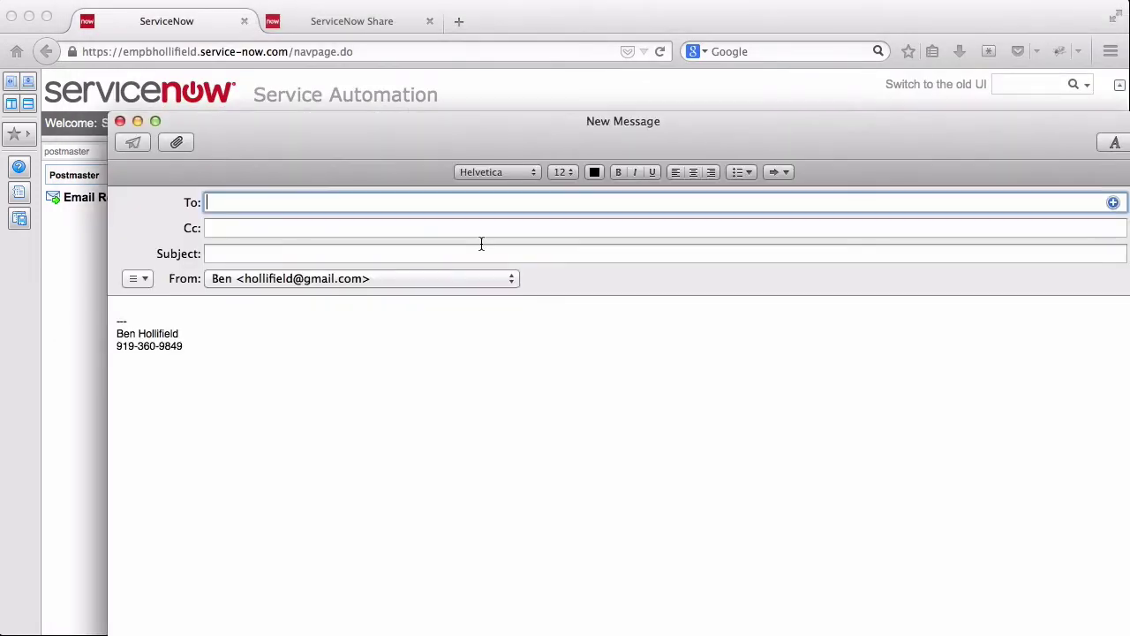
pyautogui.write('empbho')
pyautogui.press('Tab')
pyautogui.press('Tab')
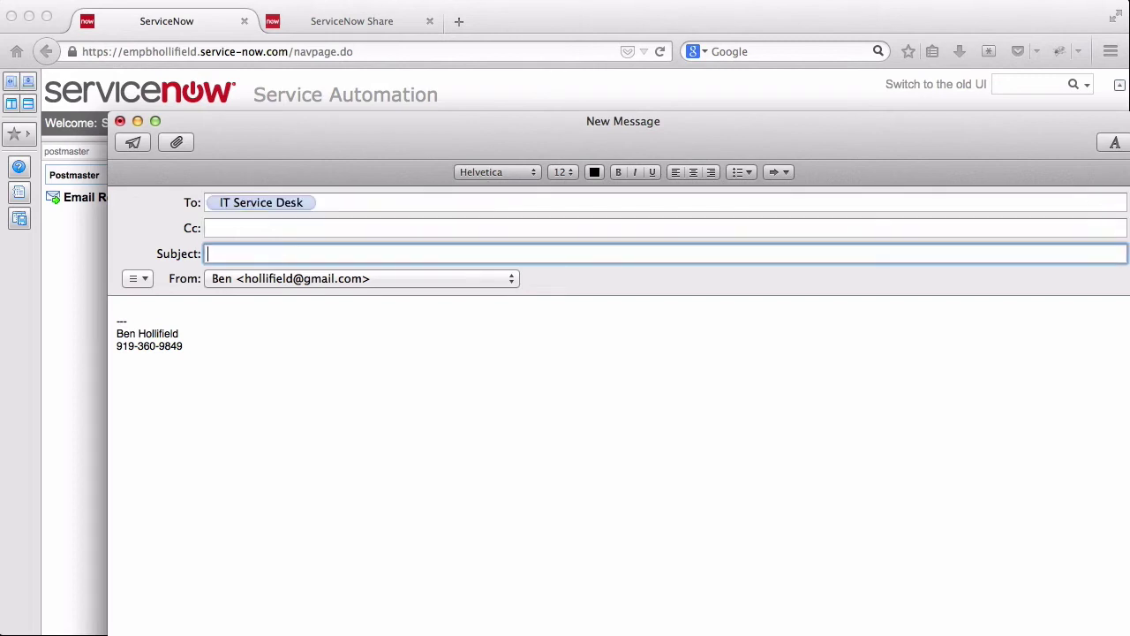
pyautogui.write('Database Reset')
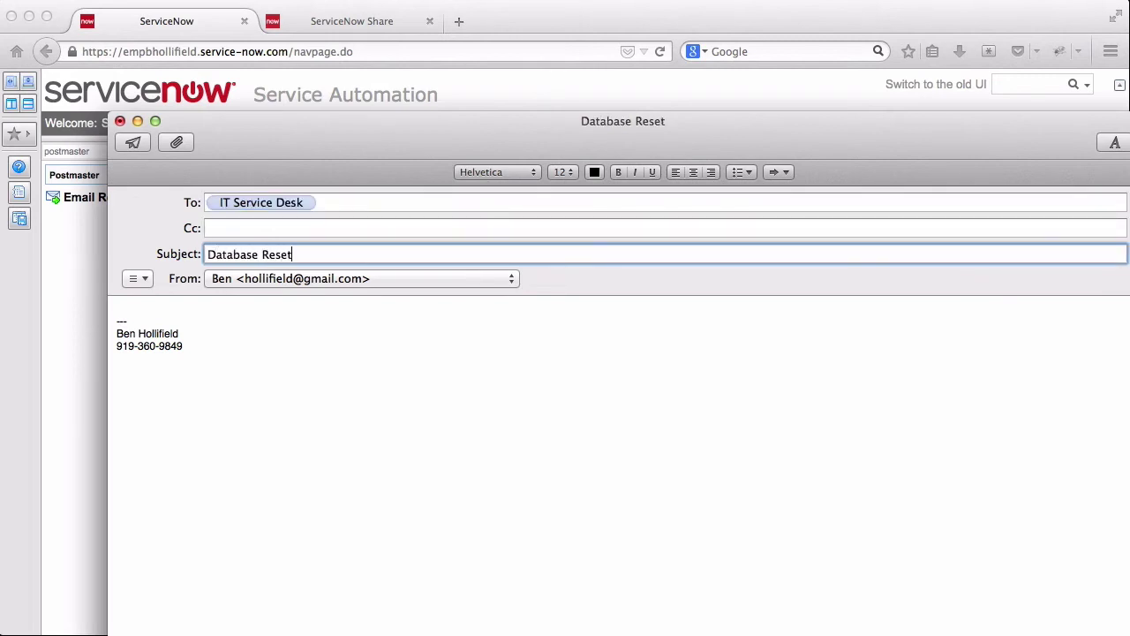
pyautogui.click(141, 309)
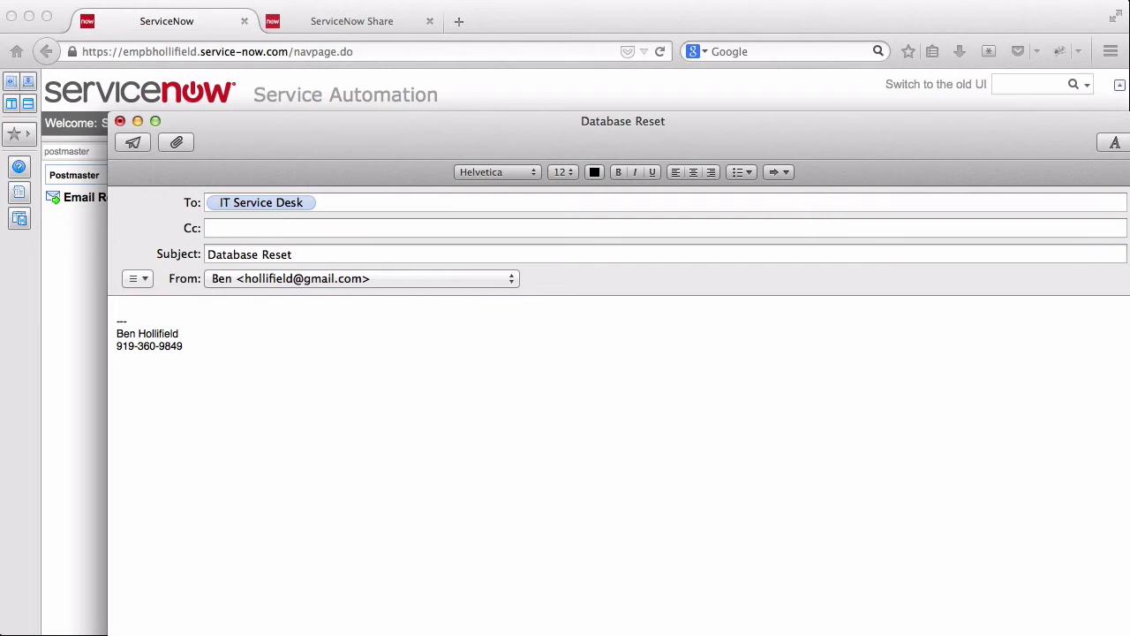
pyautogui.write('I need to reset Database DB1')
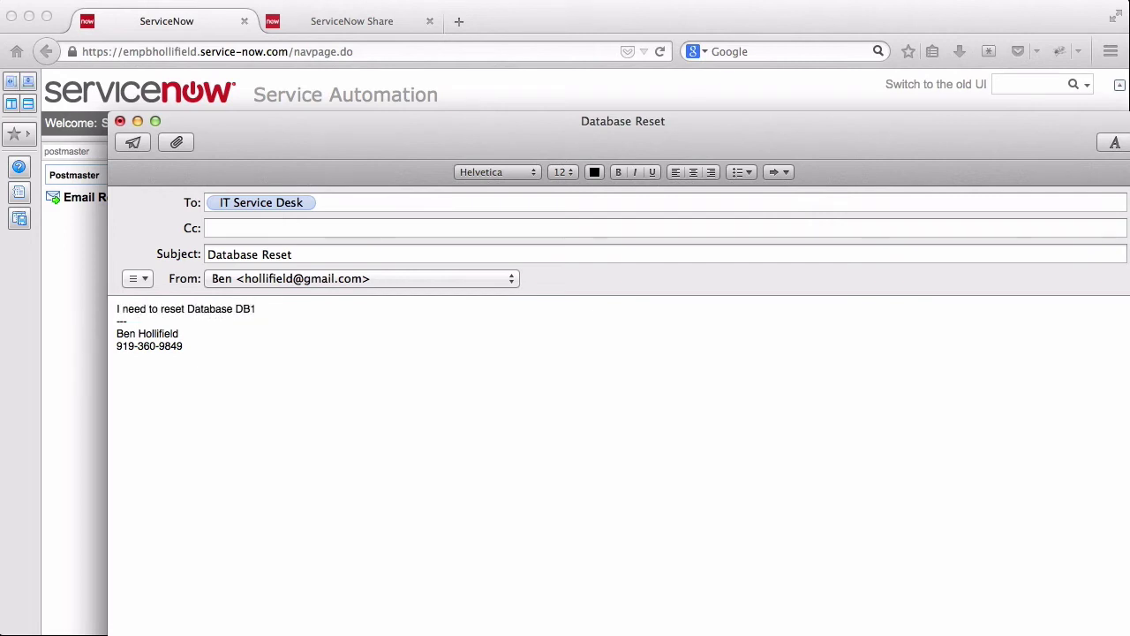
pyautogui.press('Return')
pyautogui.press('Return')
pyautogui.write('Please reboot the server')
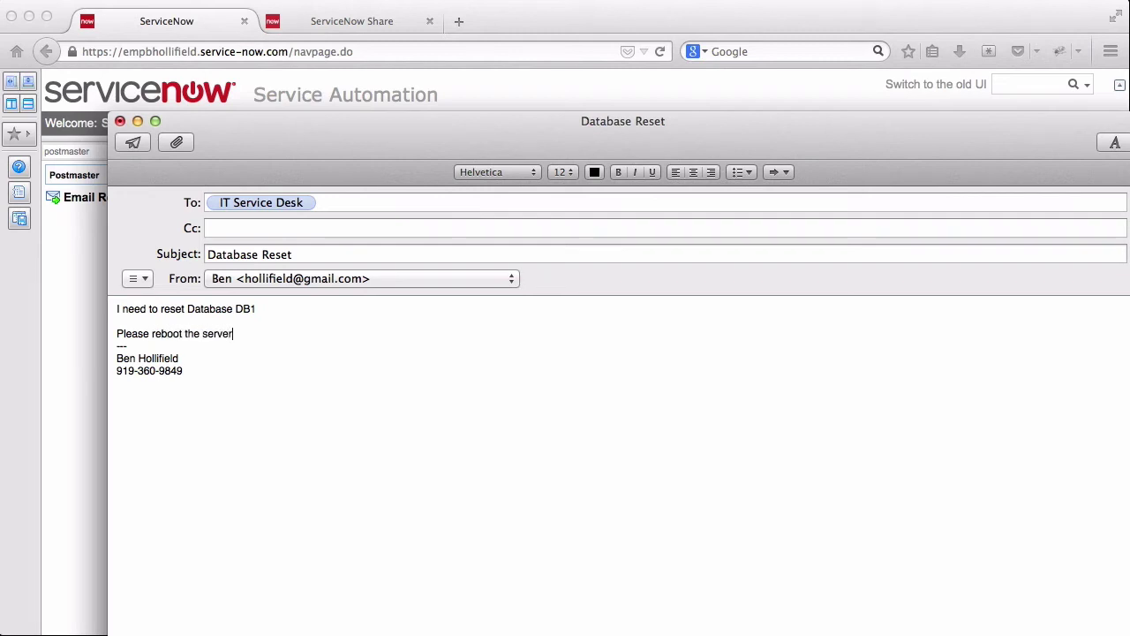
pyautogui.write('!')
pyautogui.press('Return')
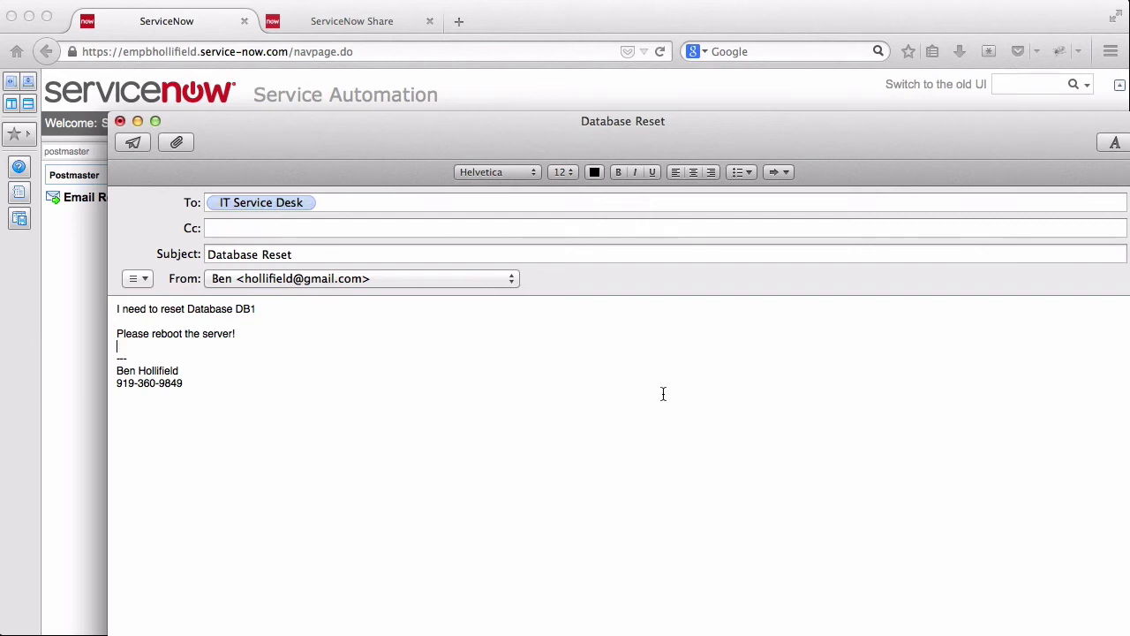
pyautogui.click(134, 144)
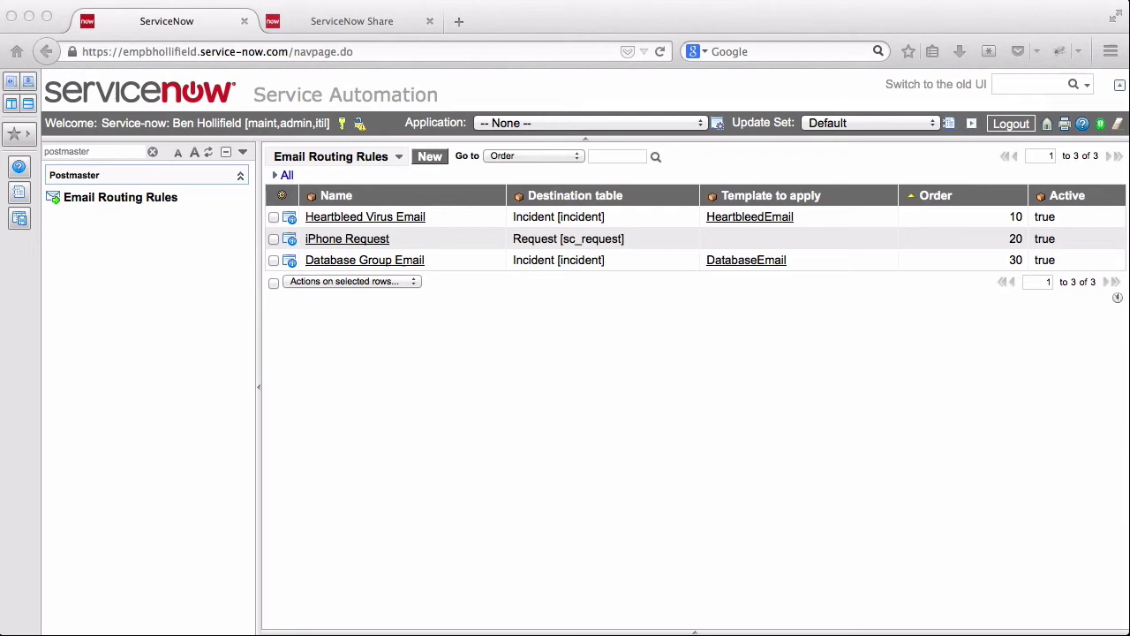
# - Start a new email from the work ServiceNow address to IT Service Desk, subject 'I need a new iPhone!'
pyautogui.press('super+n')
pyautogui.click(391, 303)
pyautogui.click(345, 267)
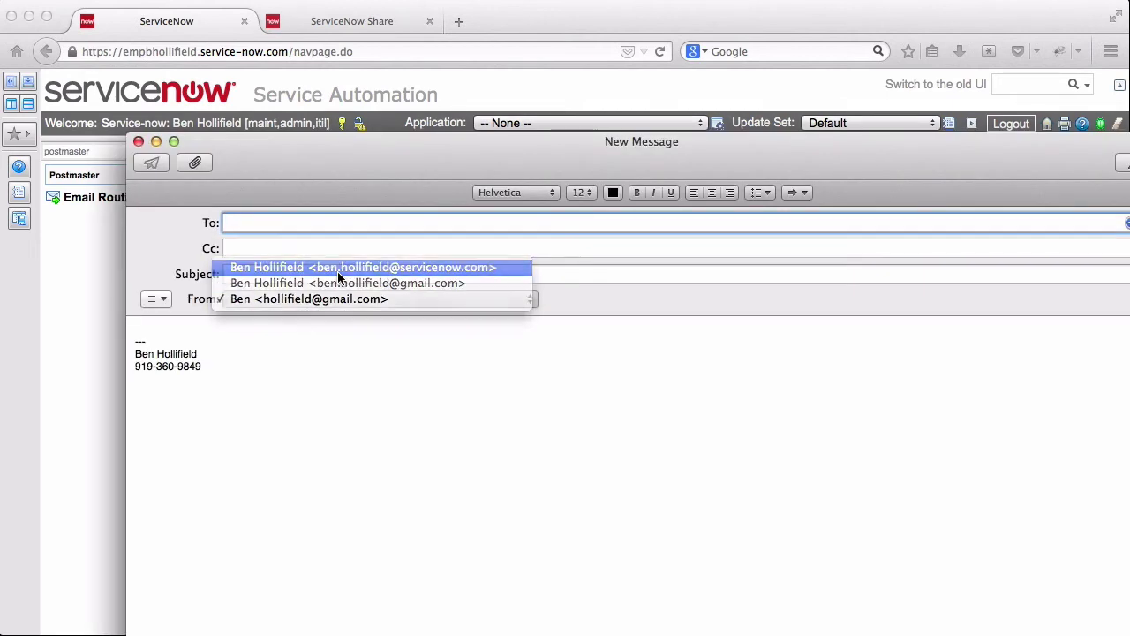
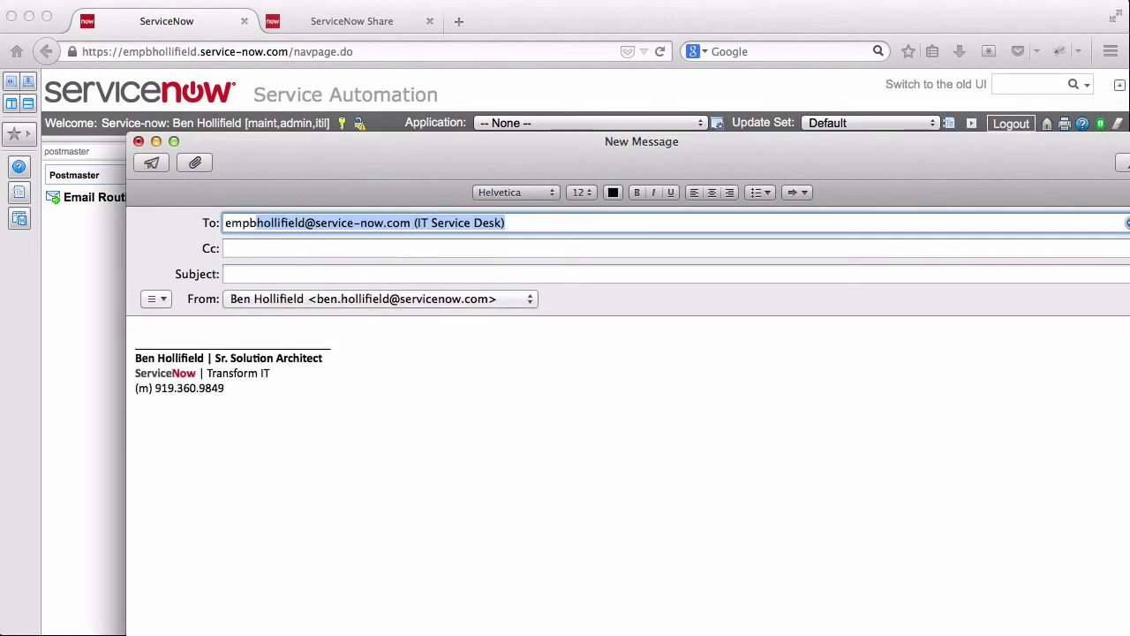
pyautogui.press('Tab')
pyautogui.press('Tab')
pyautogui.write('I need a ')
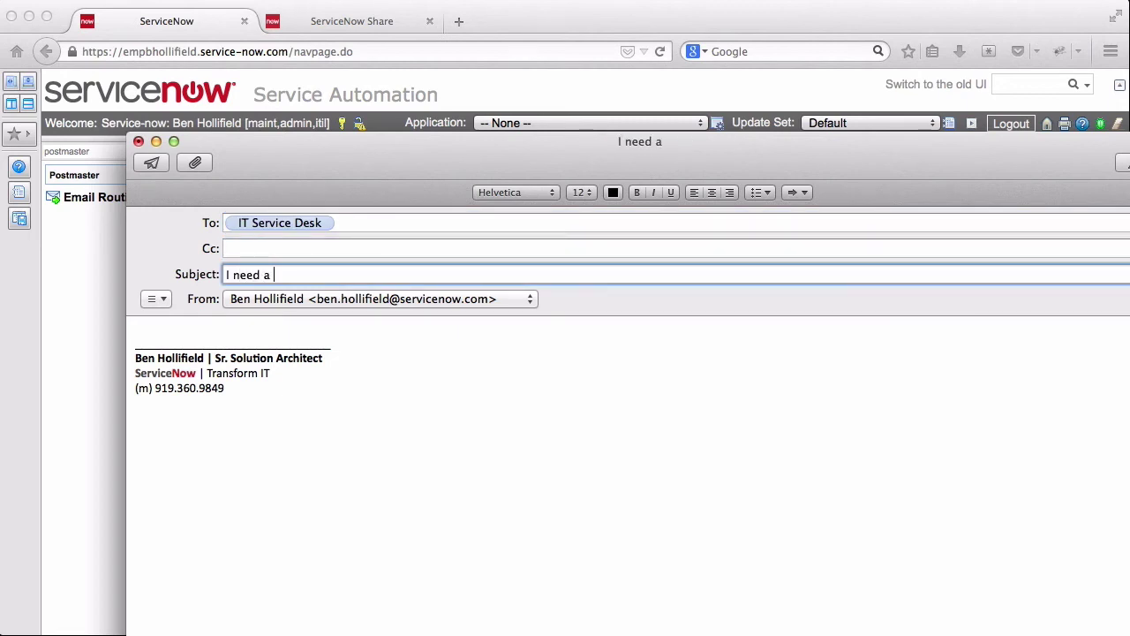
pyautogui.write('new iPhone!')
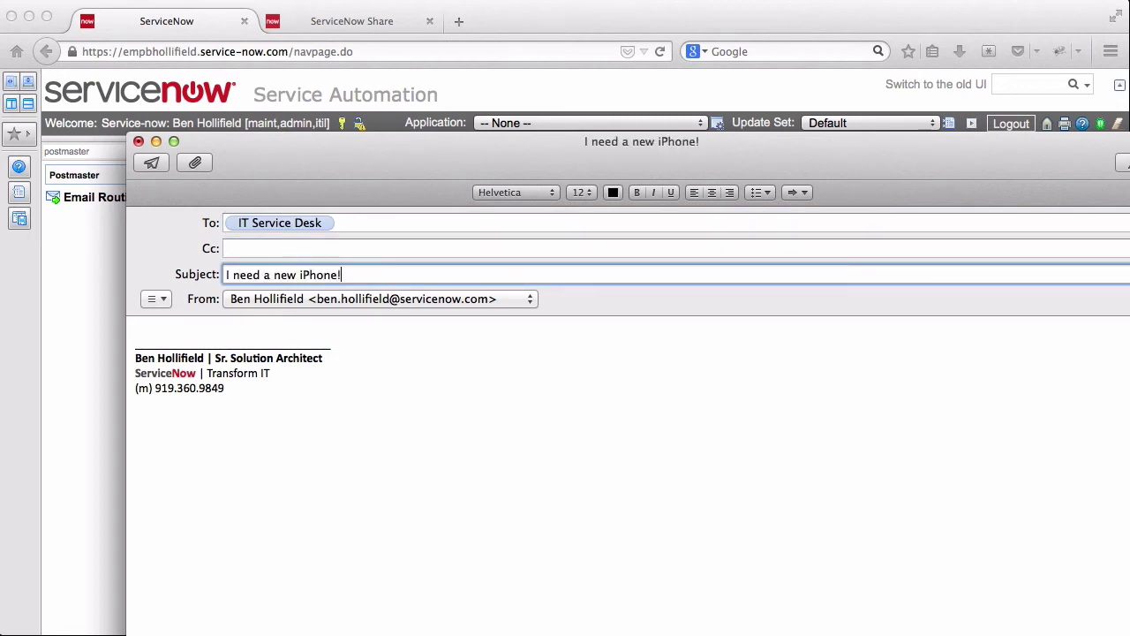
# - Write a body asking for a new phone asap and send the email
pyautogui.click(376, 321)
pyautogui.write('Pleas')
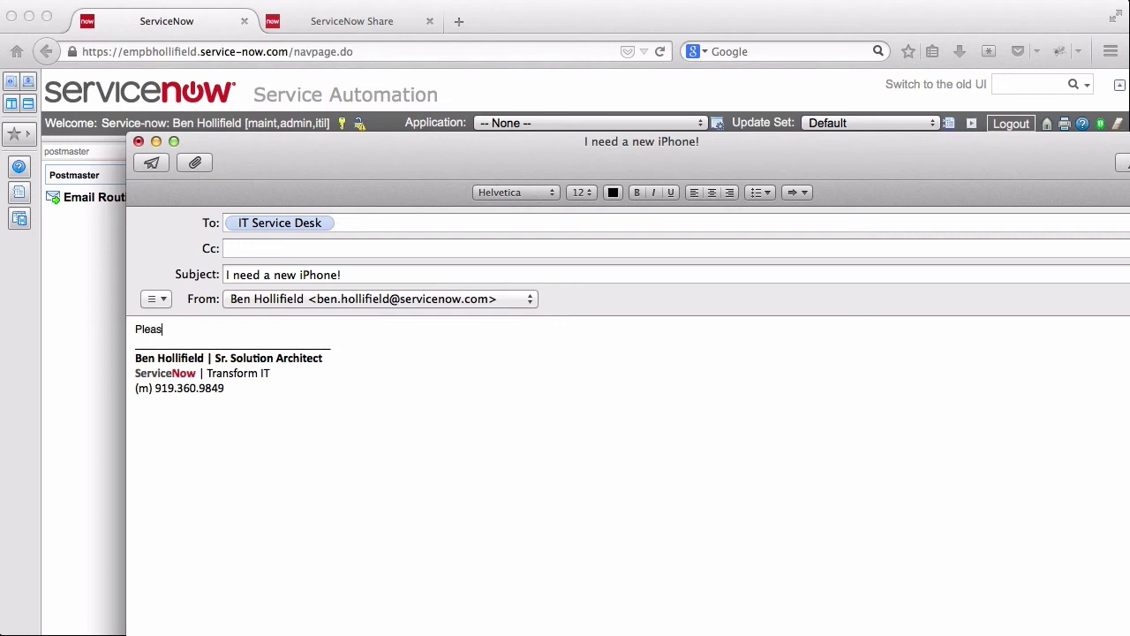
pyautogui.write('e send me')
pyautogui.press('BackSpace')
pyautogui.press('BackSpace')
pyautogui.press('BackSpace')
pyautogui.write('d me a new phone asap')
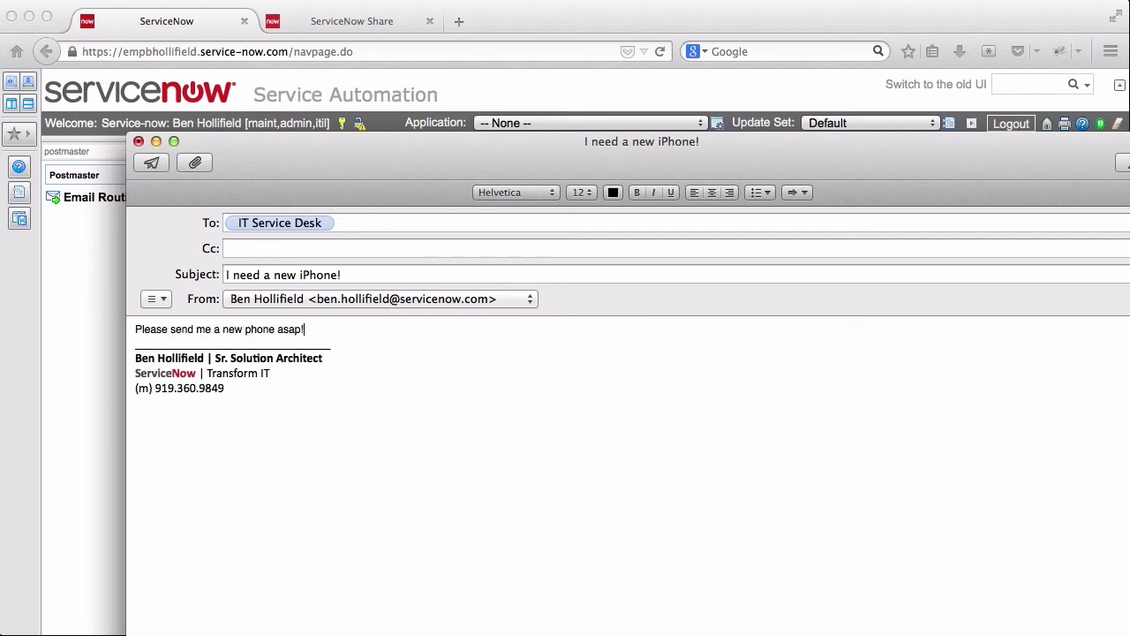
pyautogui.write('!')
pyautogui.press('Return')
pyautogui.press('Return')
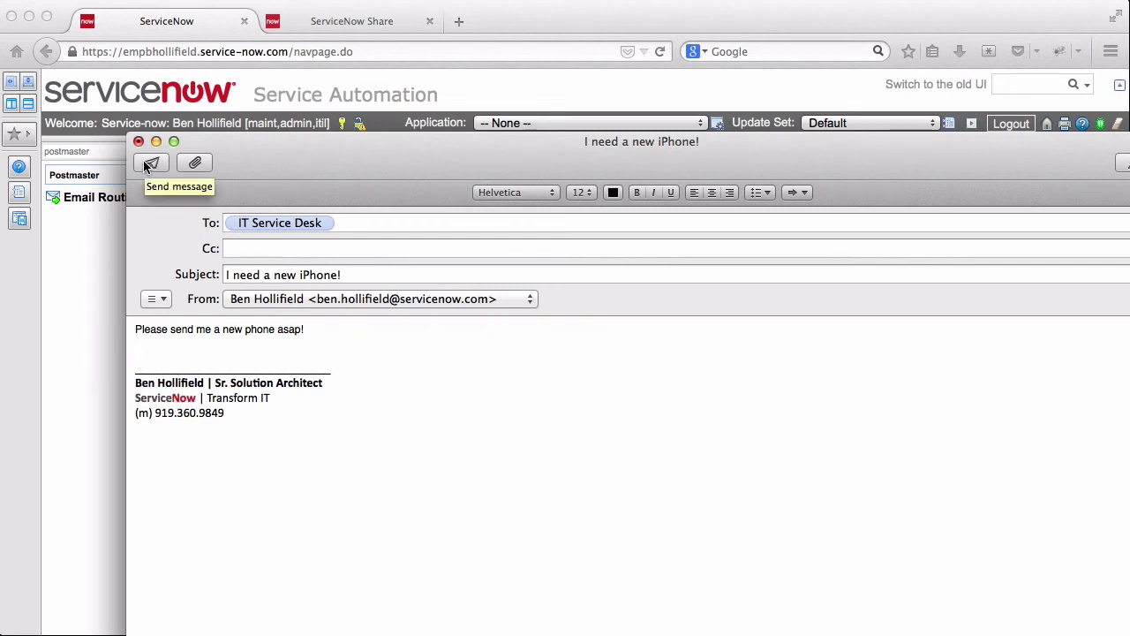
pyautogui.click(148, 164)
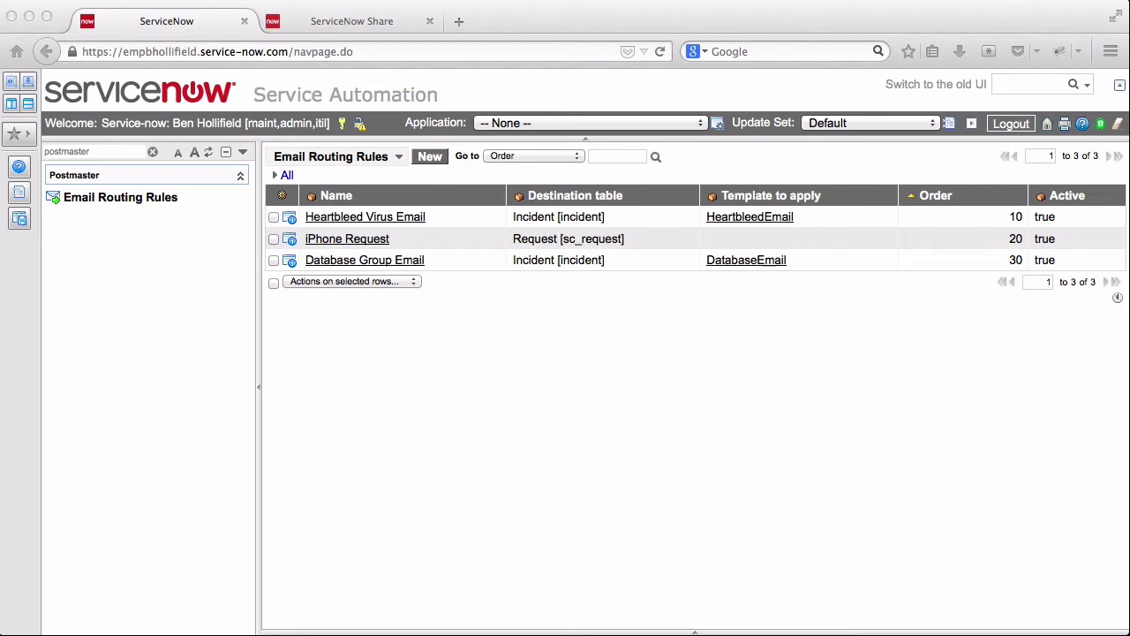
# - Filter the navigator by 'email' and run Get/Send Email to process the three test emails
pyautogui.click(837, 524)
pyautogui.doubleClick(78, 152)
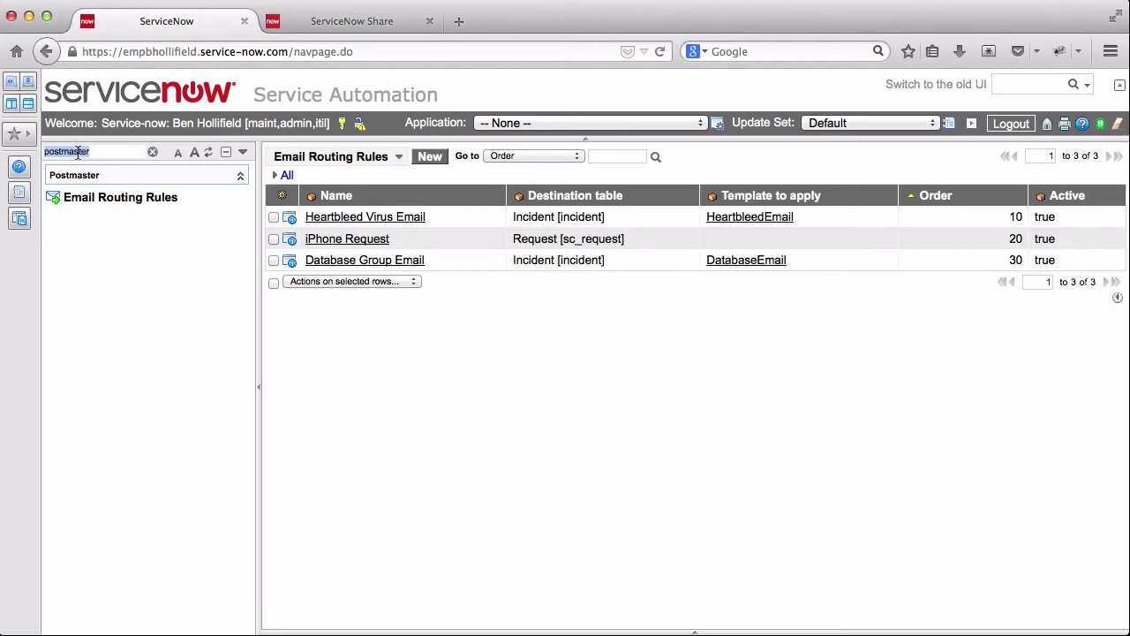
pyautogui.write('get')
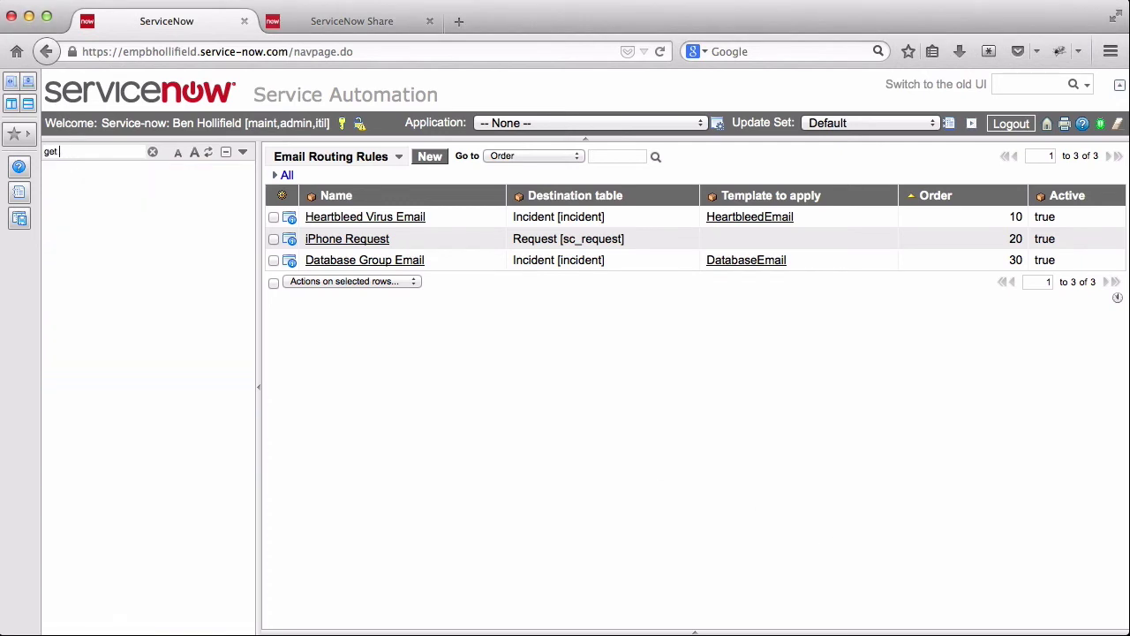
pyautogui.press('BackSpace')
pyautogui.press('BackSpace')
pyautogui.press('BackSpace')
pyautogui.write('email')
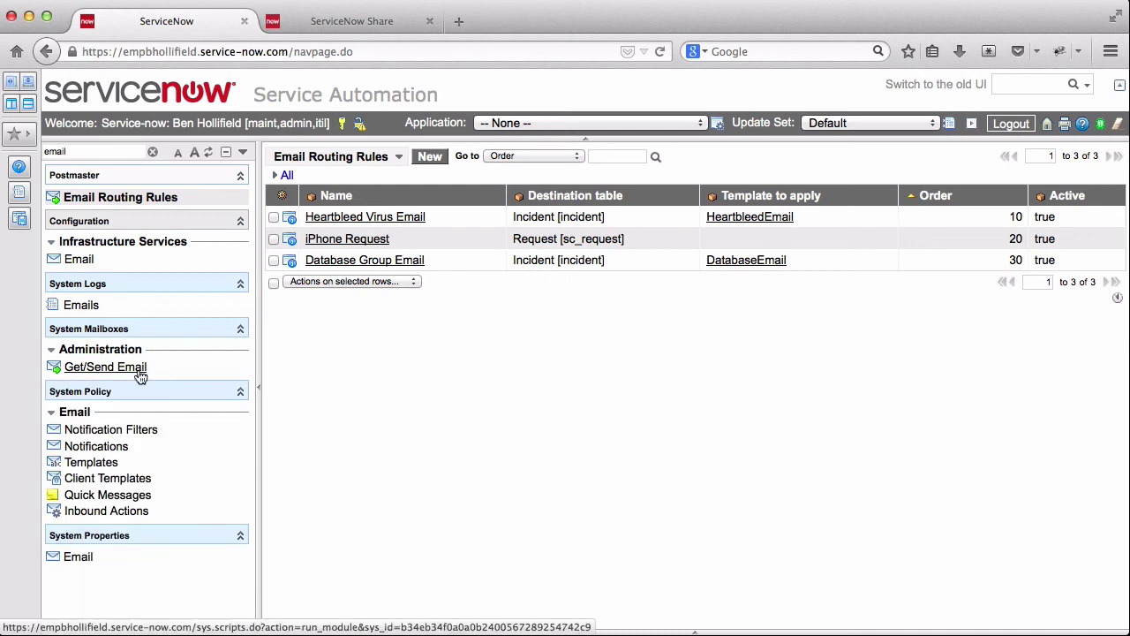
pyautogui.click(131, 378)
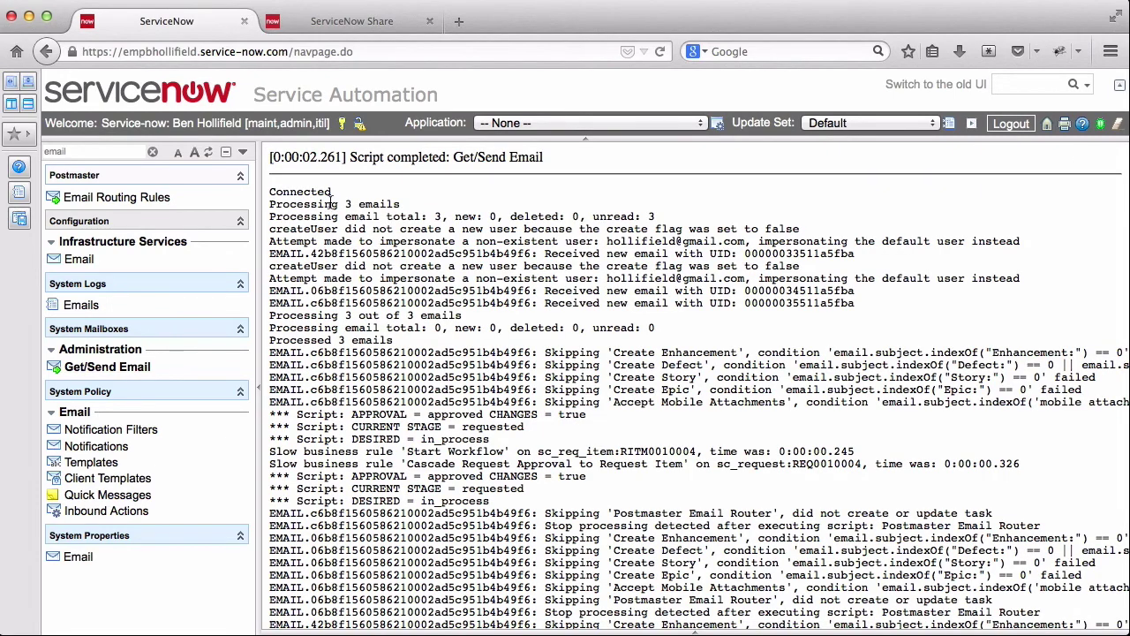
pyautogui.click(89, 153)
# - Open REQ0010004 from sc_request.list and verify its Apple iPhone 5 requested item at $799.99
pyautogui.write('sc_req')
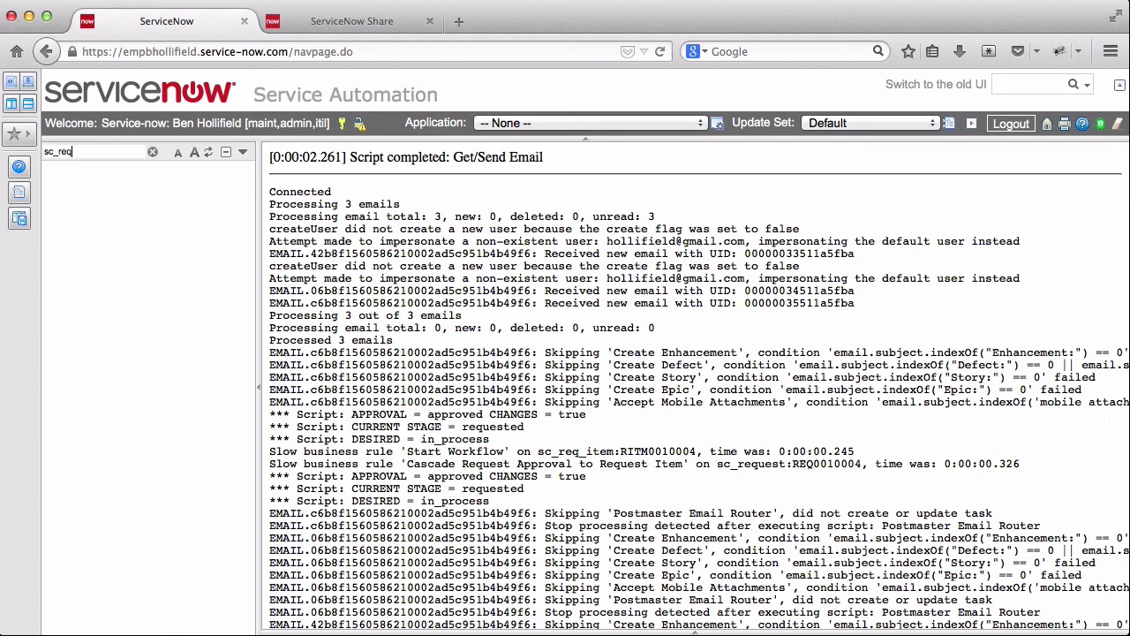
pyautogui.write('uest.list')
pyautogui.press('Return')
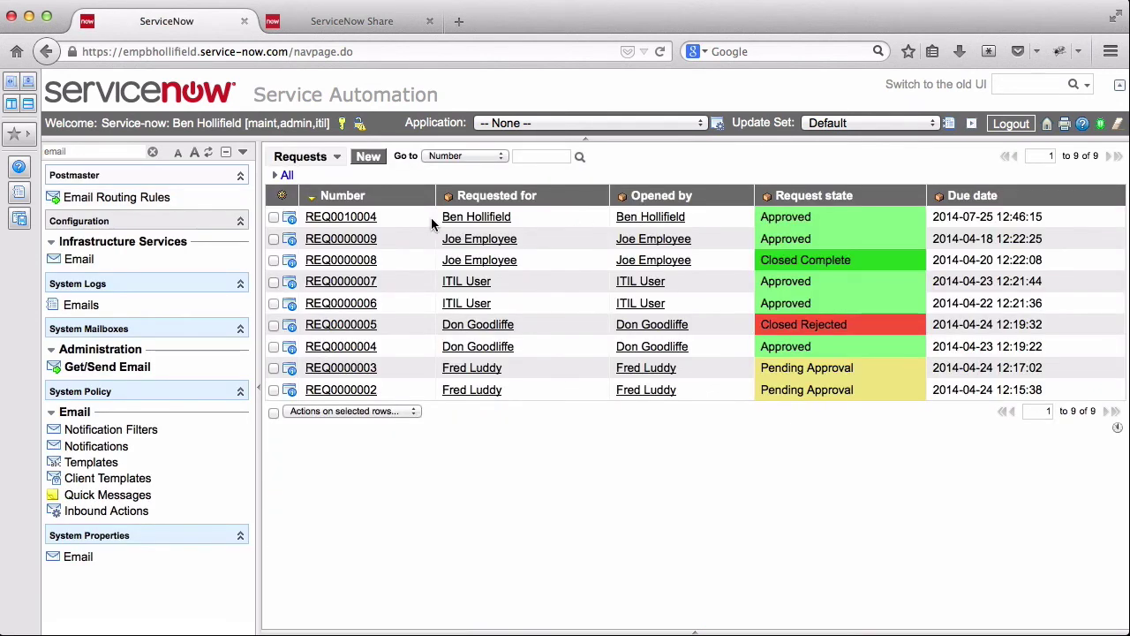
pyautogui.click(292, 220)
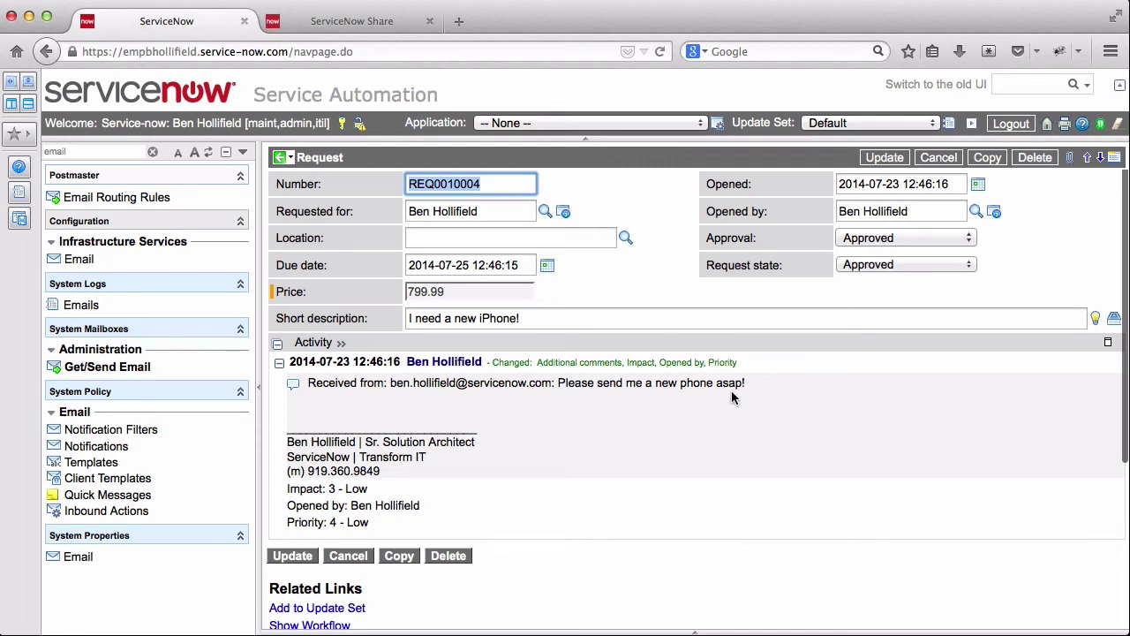
pyautogui.scroll(-5, 731, 397)
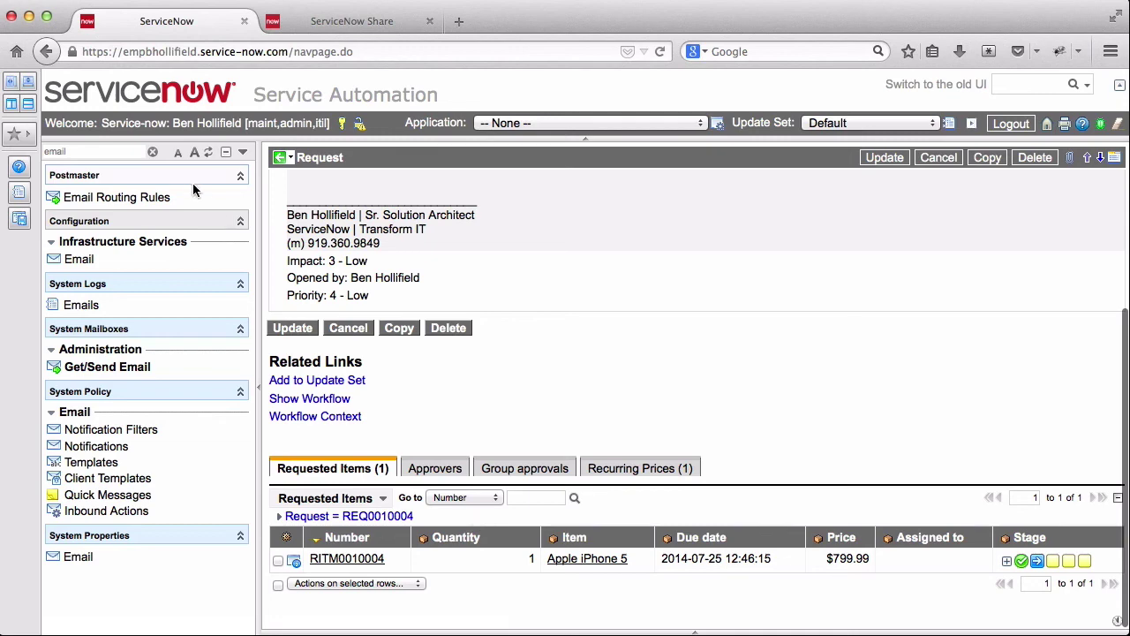
pyautogui.click(152, 152)
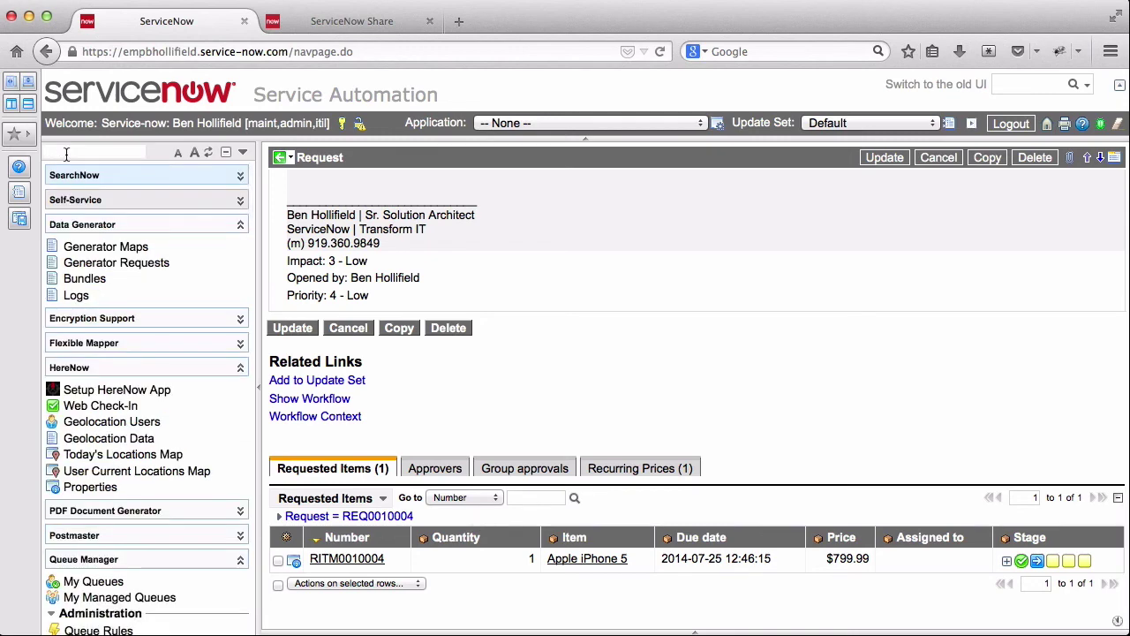
# - Open INC0010119 from incident.list, check its Database assignment and activity, then return to the list
pyautogui.write('incident.list')
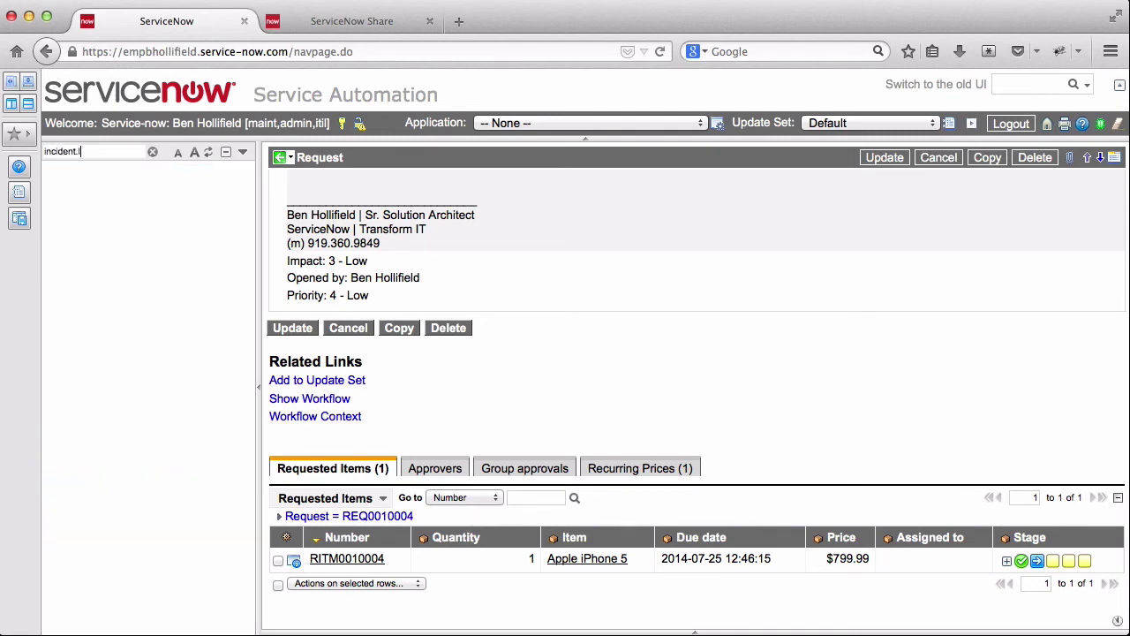
pyautogui.press('Return')
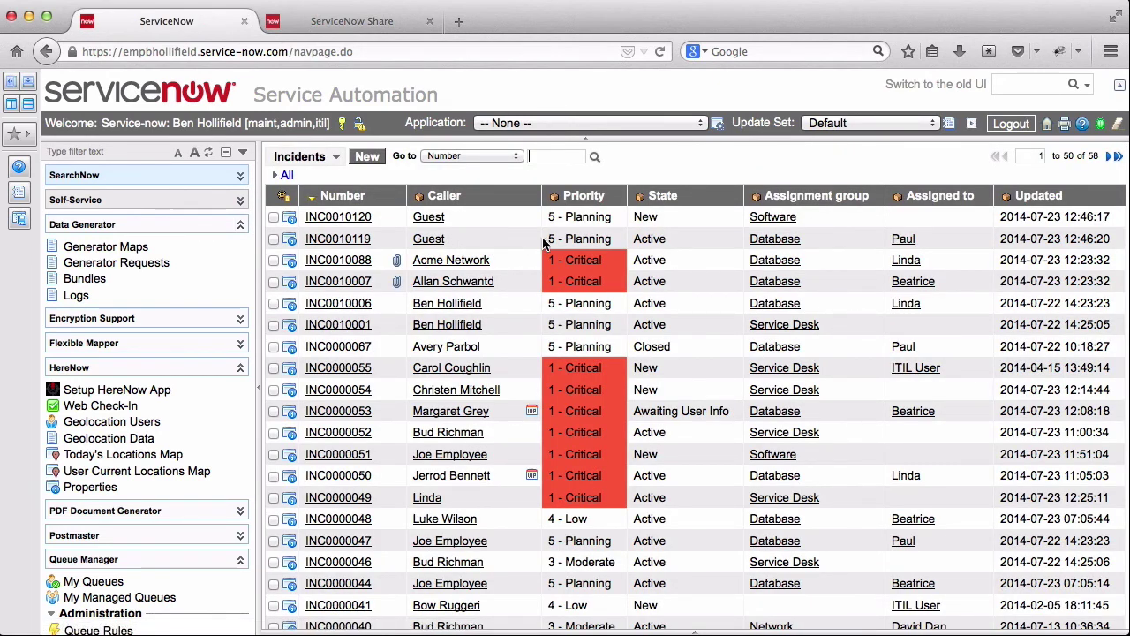
pyautogui.click(307, 242)
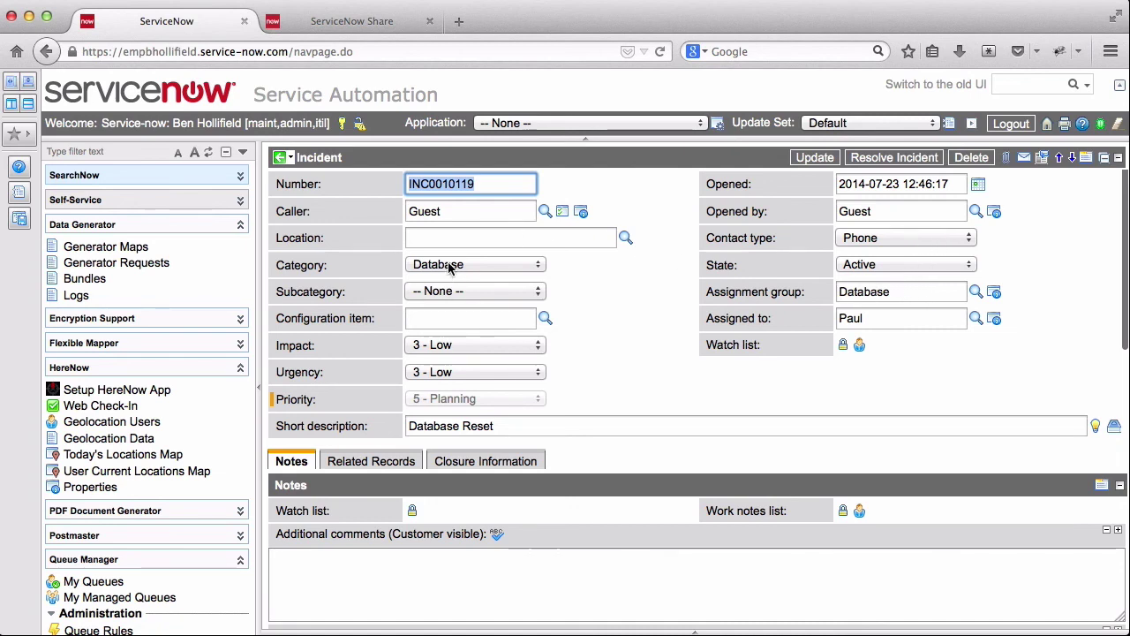
pyautogui.scroll(-5, 615, 304)
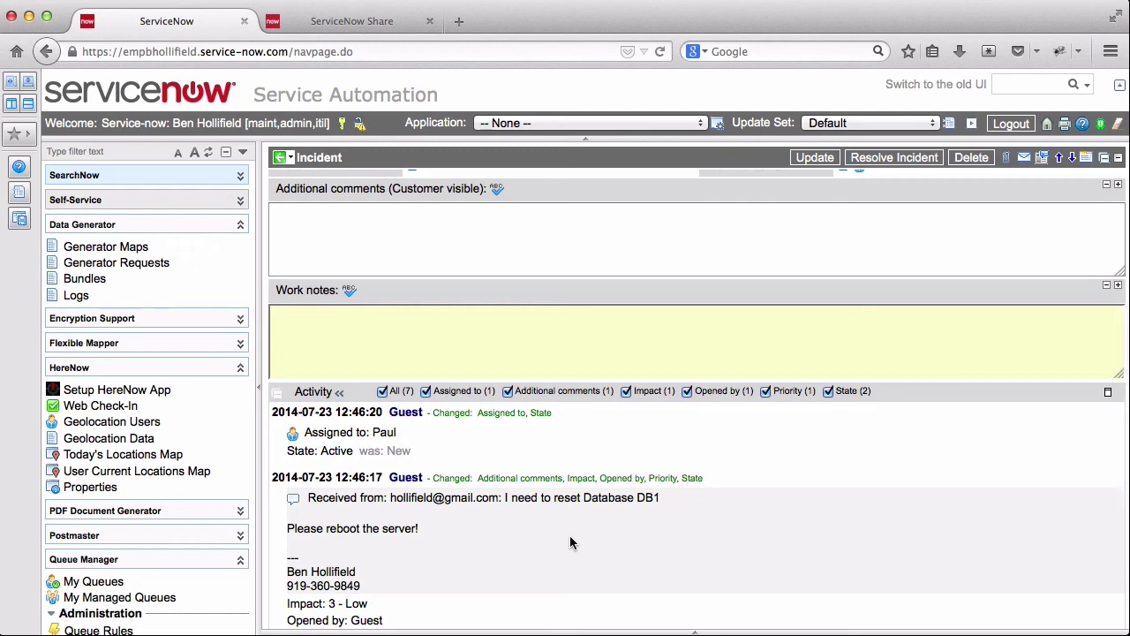
pyautogui.scroll(5, 571, 541)
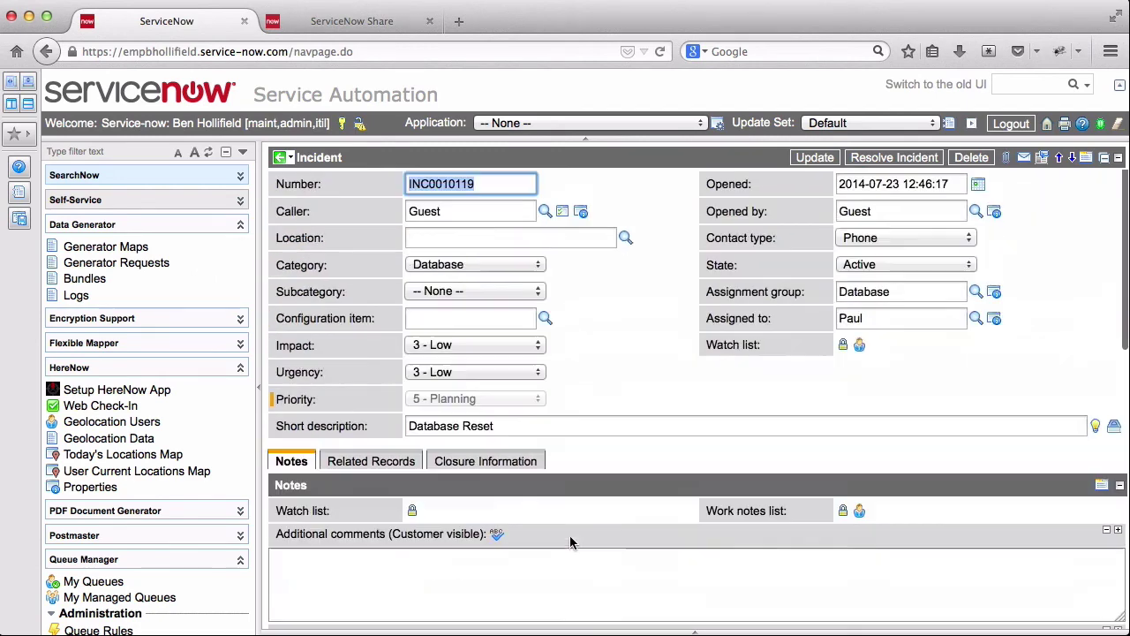
pyautogui.click(279, 159)
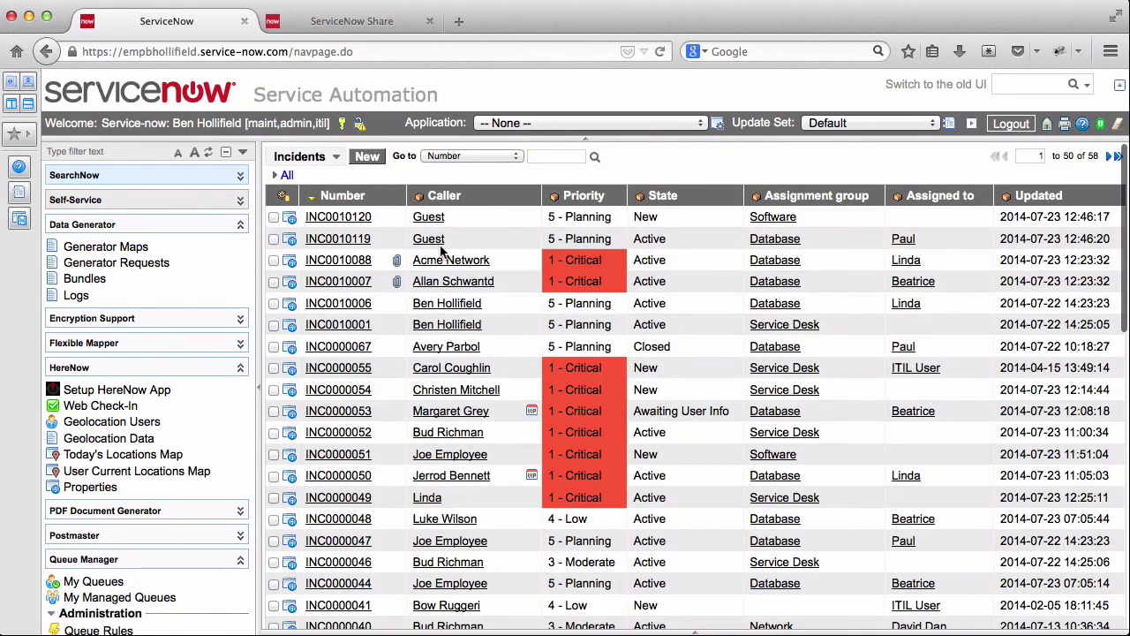
# - Open INC0010120 and confirm it is assigned to Software with description 'I have heartbleed!'
pyautogui.click(292, 221)
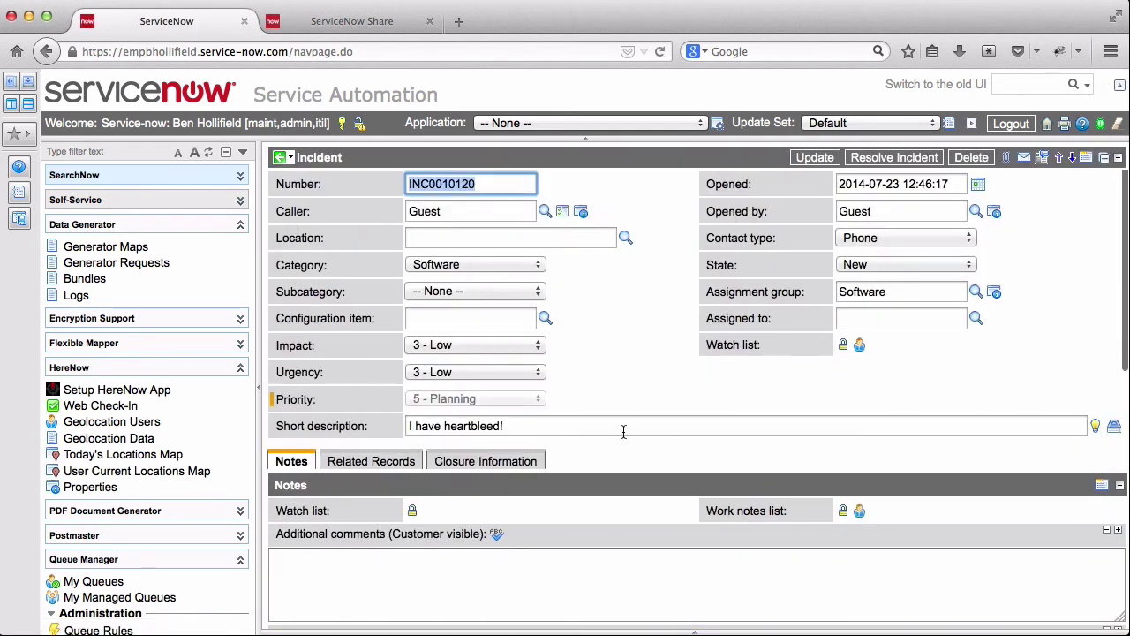
pyautogui.scroll(-5, 620, 432)
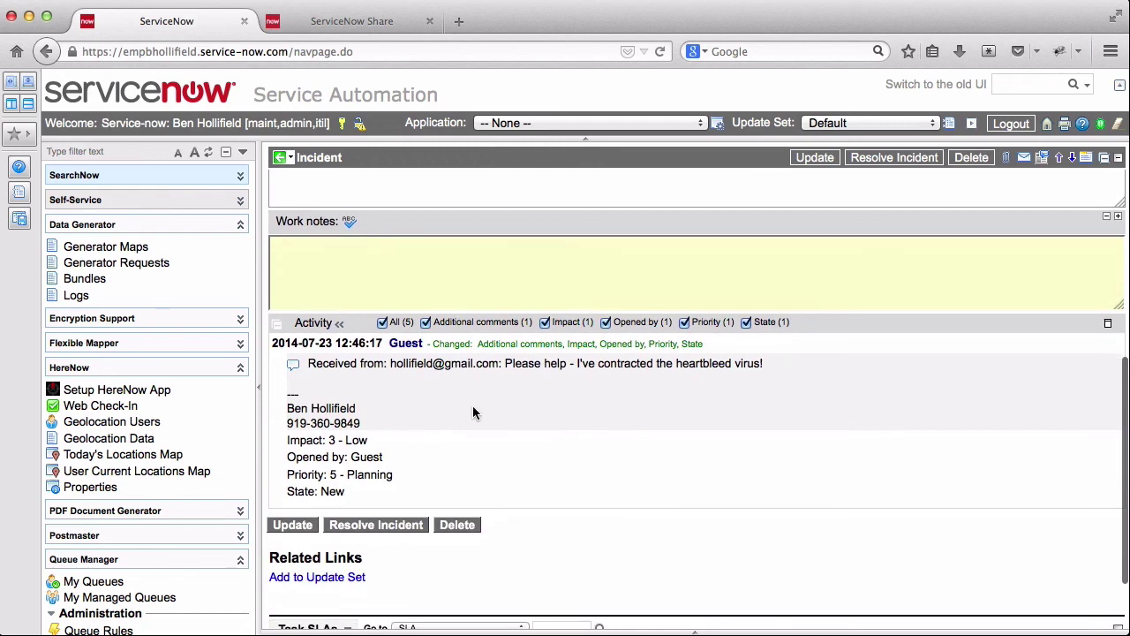
pyautogui.scroll(3, 788, 386)
pyautogui.scroll(5, 787, 386)
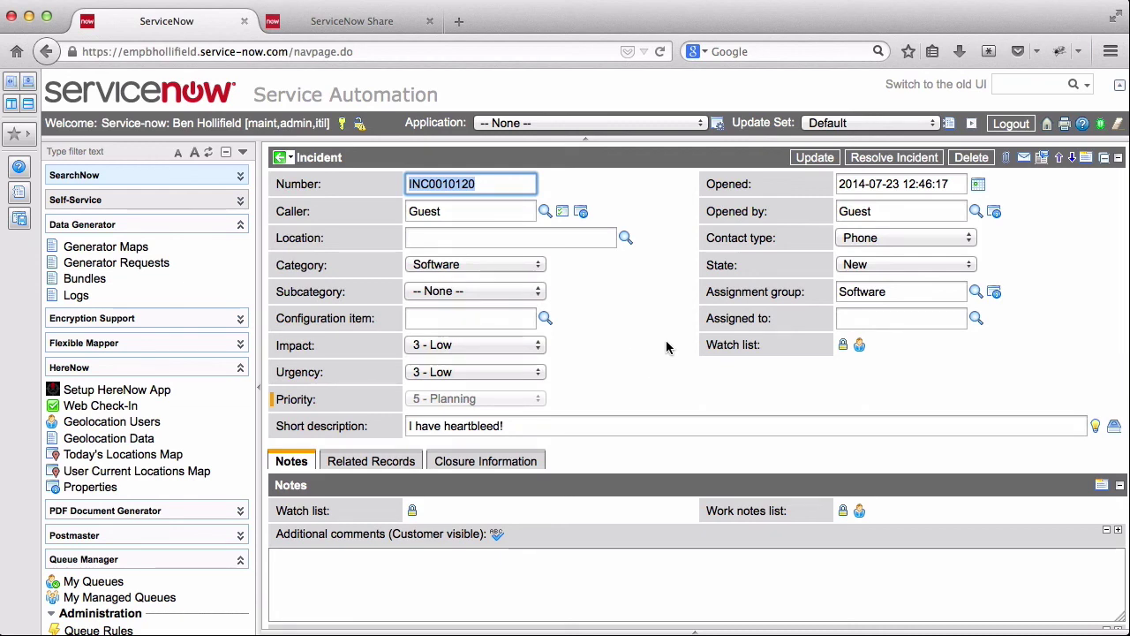
pyautogui.scroll(-8, 666, 344)
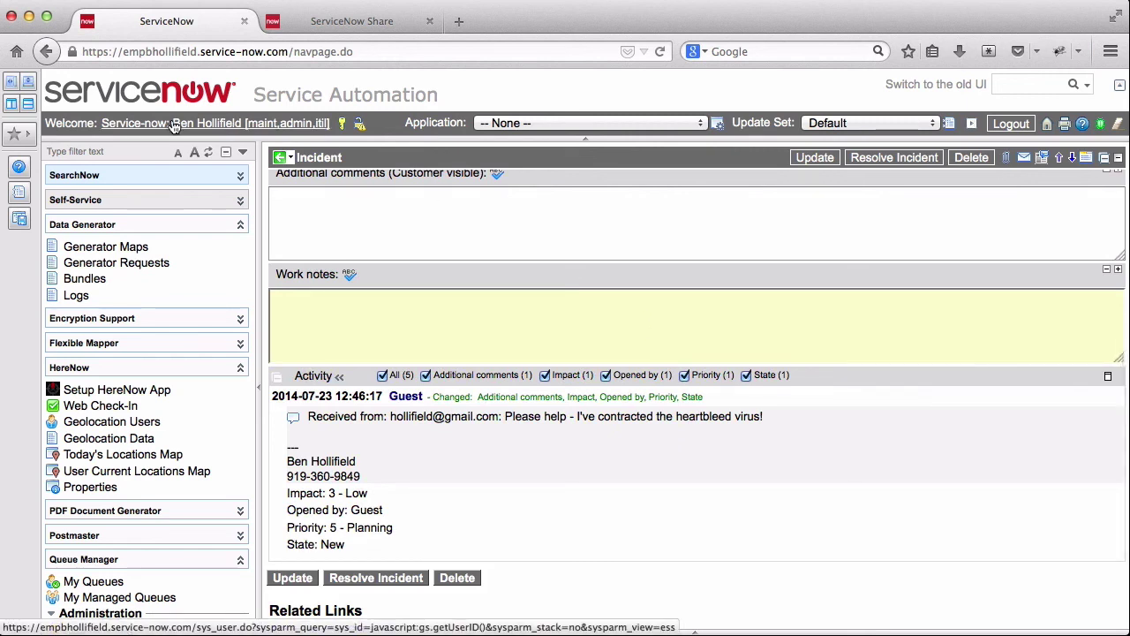
pyautogui.click(77, 149)
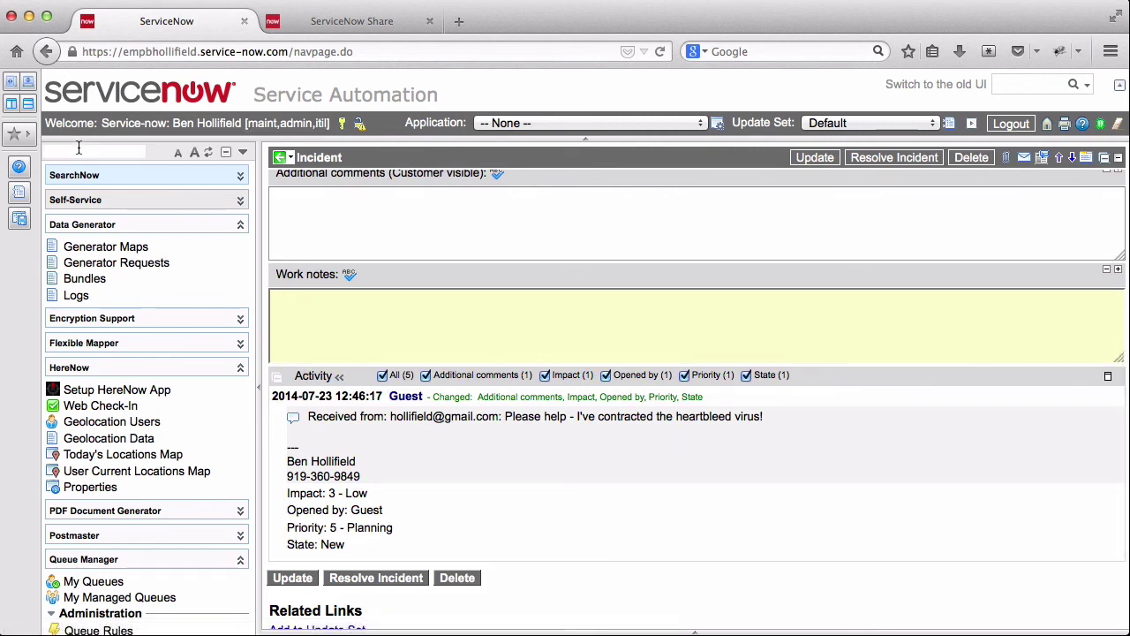
# - Filter the navigator by 'postma' and open Postmaster > Email Routing Rules
pyautogui.write('postma')
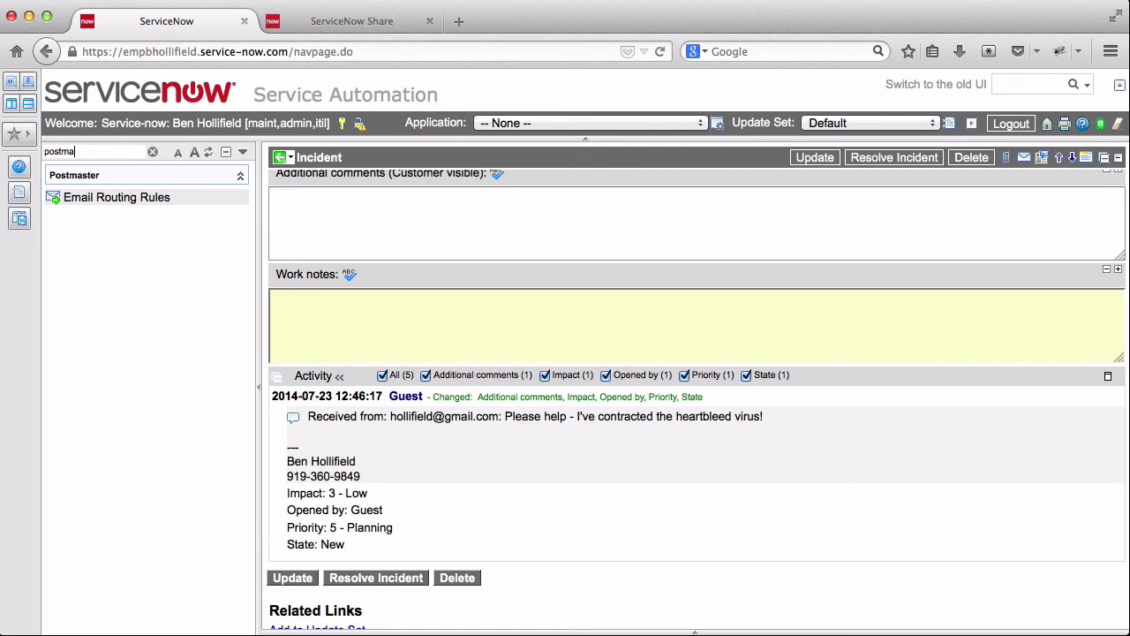
pyautogui.click(161, 204)
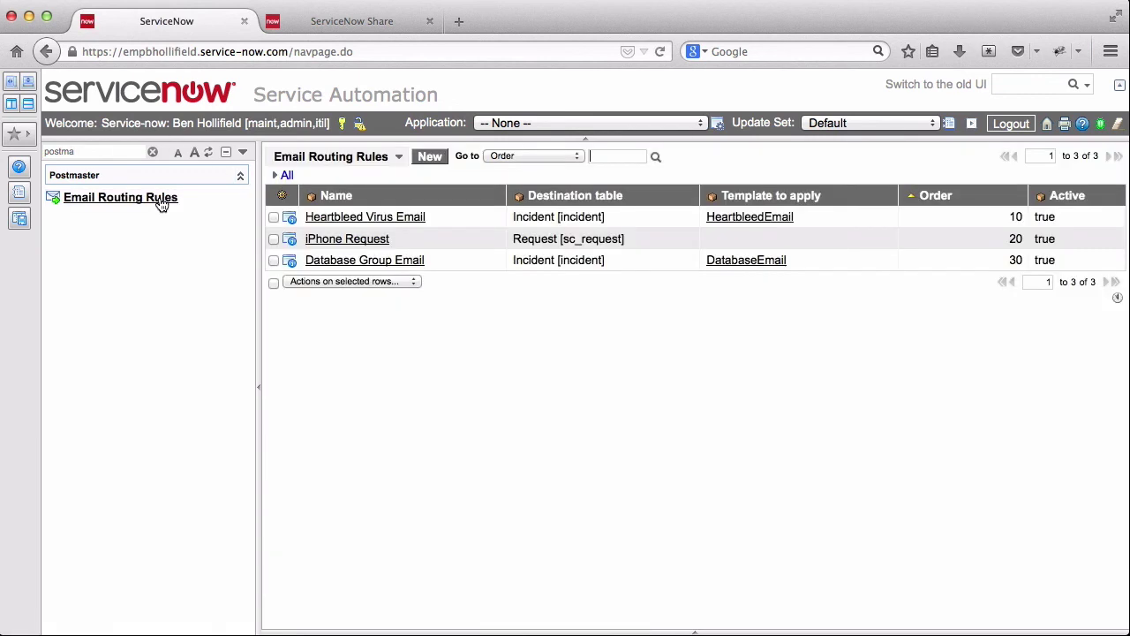